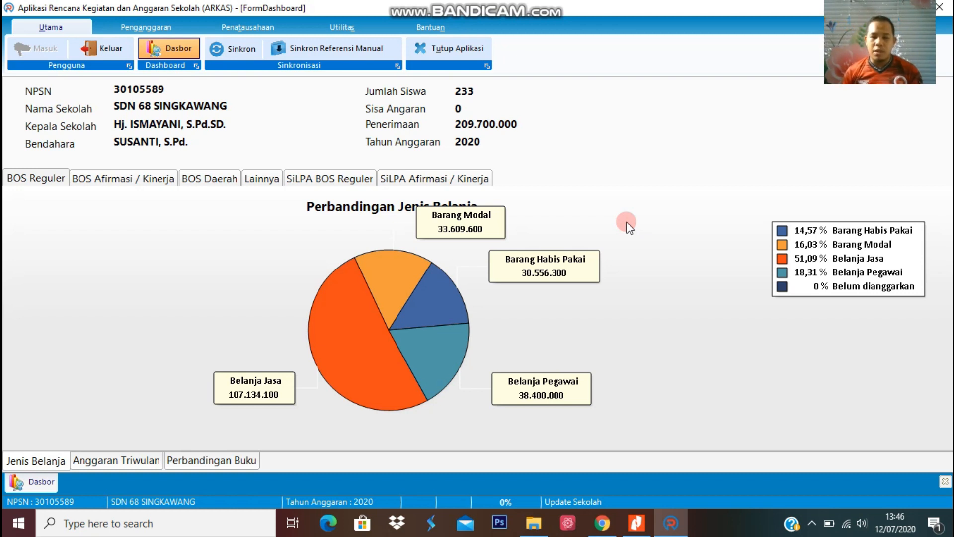
Switch to Nitro Pro and read section 4, Pergeseran RKAS, in the Buku Panduan ARKAS guide.
{"action": "left_click", "coordinate": [636, 523]}
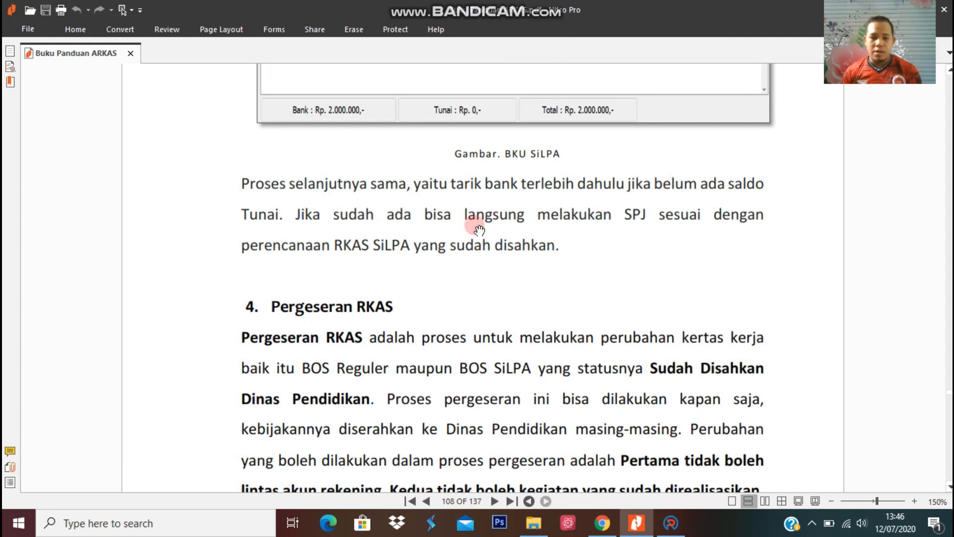
{"action": "scroll", "coordinate": [480, 202], "scroll_direction": "down", "scroll_amount": 2}
{"action": "scroll", "coordinate": [479, 202], "scroll_direction": "up", "scroll_amount": 4}
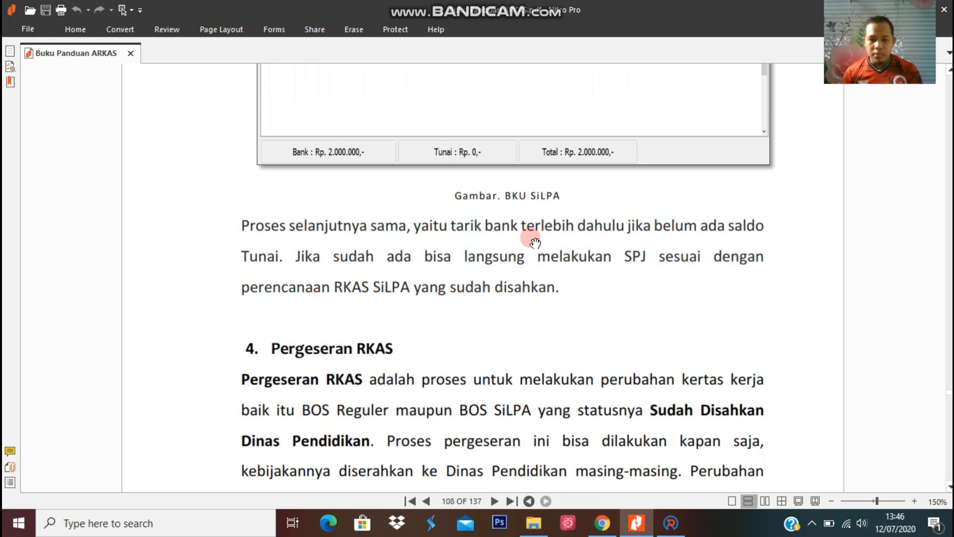
{"action": "scroll", "coordinate": [535, 242], "scroll_direction": "down", "scroll_amount": 3}
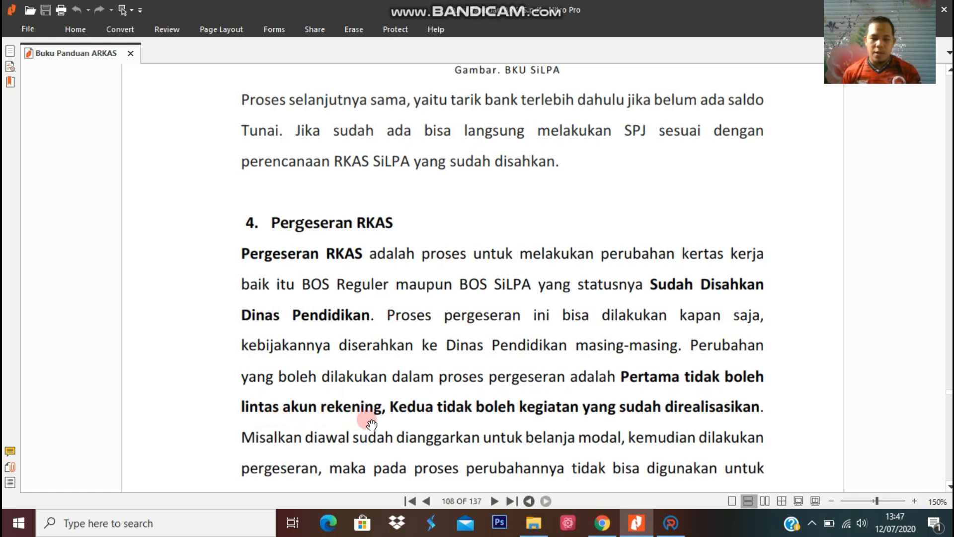
{"action": "scroll", "coordinate": [525, 353], "scroll_direction": "down", "scroll_amount": 3}
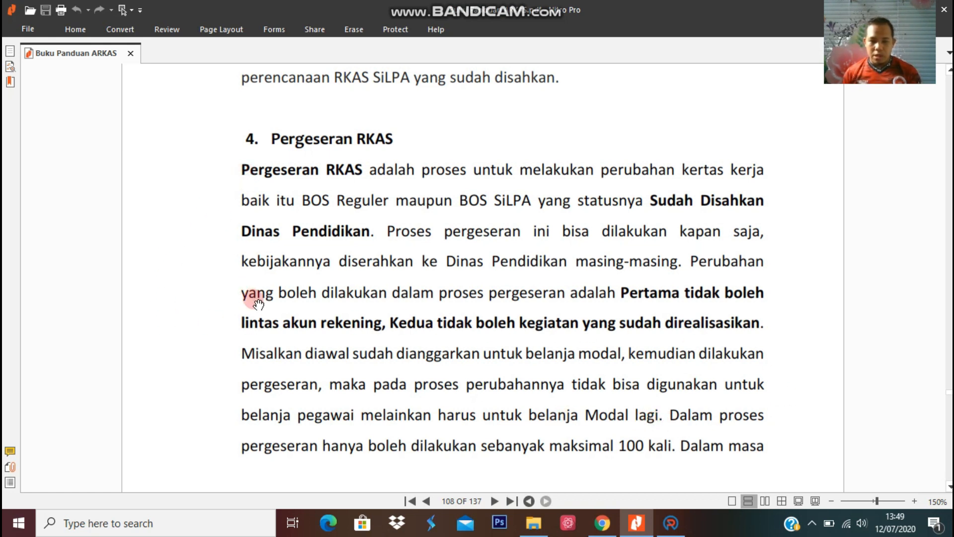
{"action": "scroll", "coordinate": [255, 299], "scroll_direction": "down", "scroll_amount": 3}
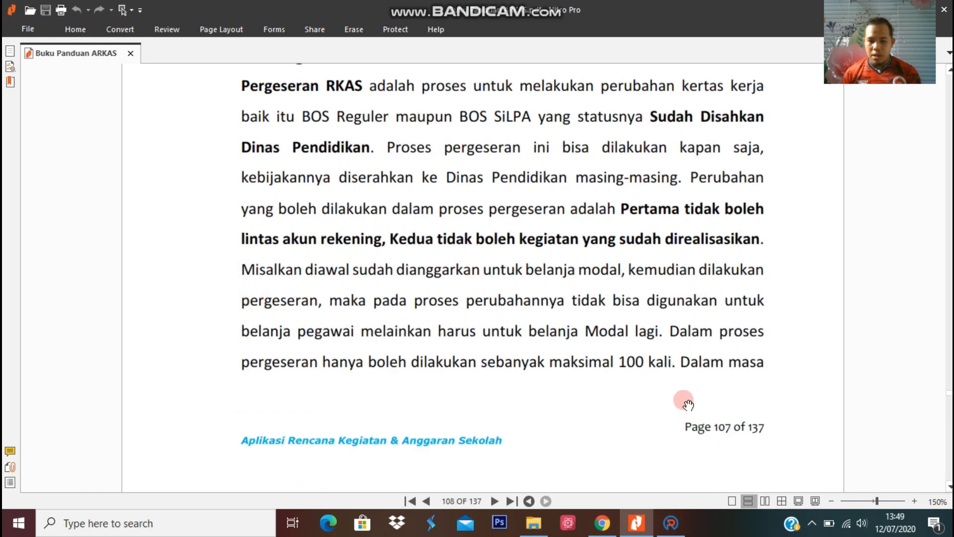
{"action": "scroll", "coordinate": [553, 415], "scroll_direction": "up", "scroll_amount": 1}
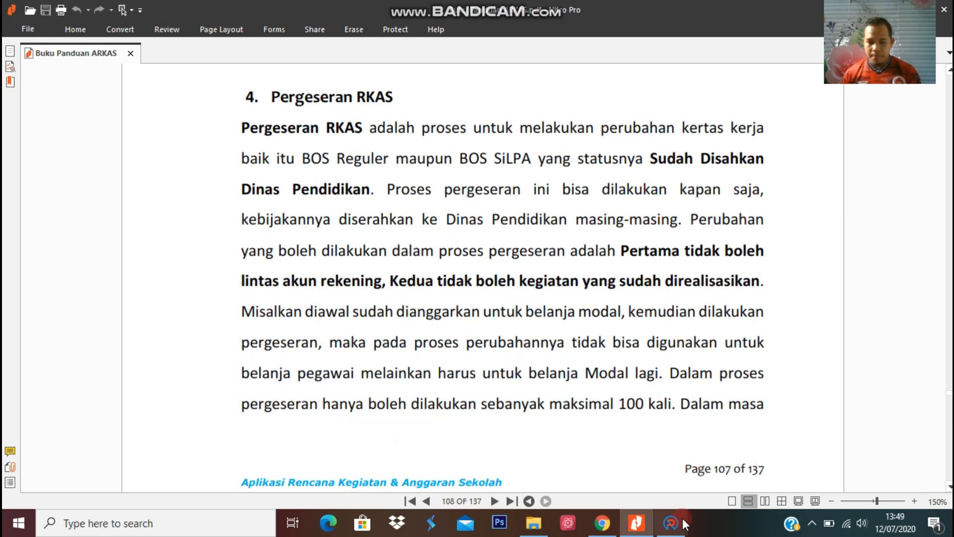
Switch to File Explorer and go to the %appdata% location.
{"action": "left_click", "coordinate": [670, 530]}
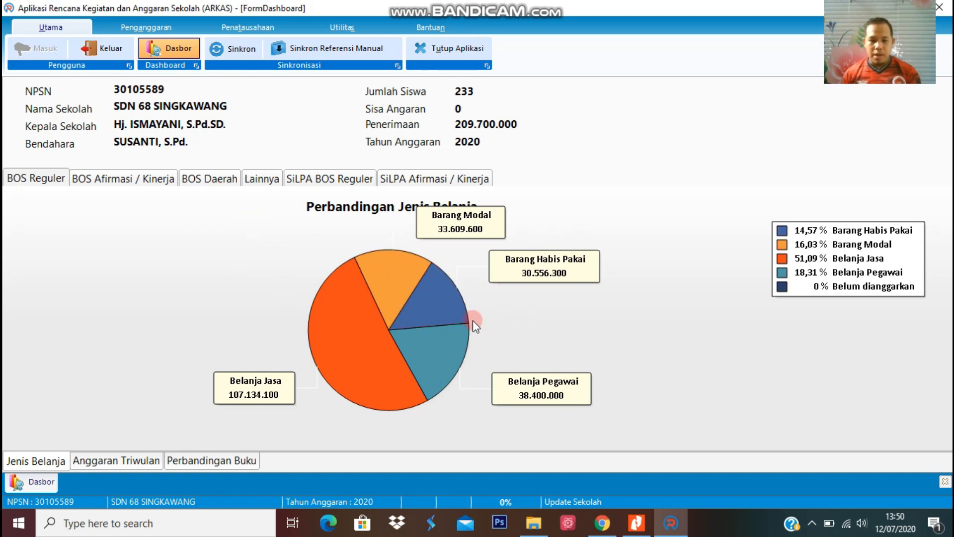
{"action": "left_click", "coordinate": [536, 531]}
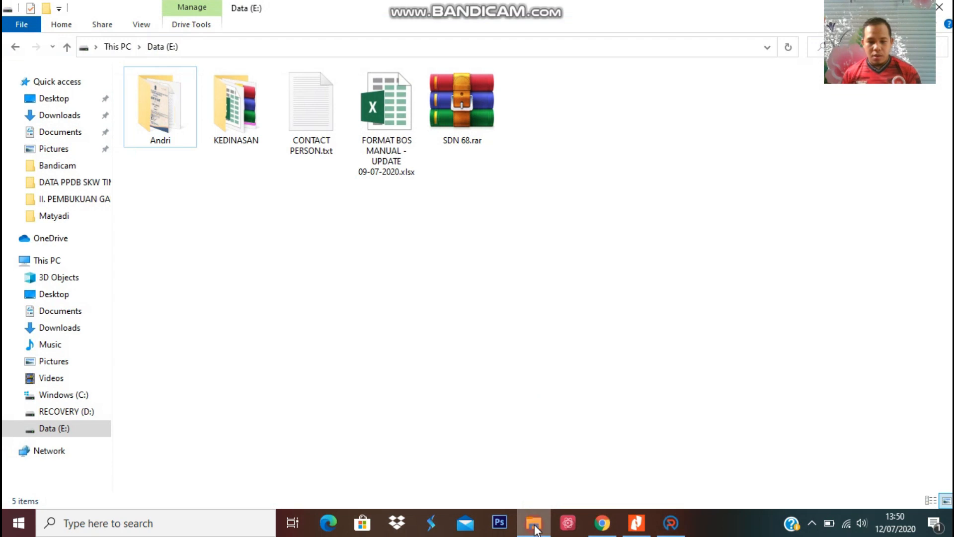
{"action": "mouse_move", "coordinate": [536, 529]}
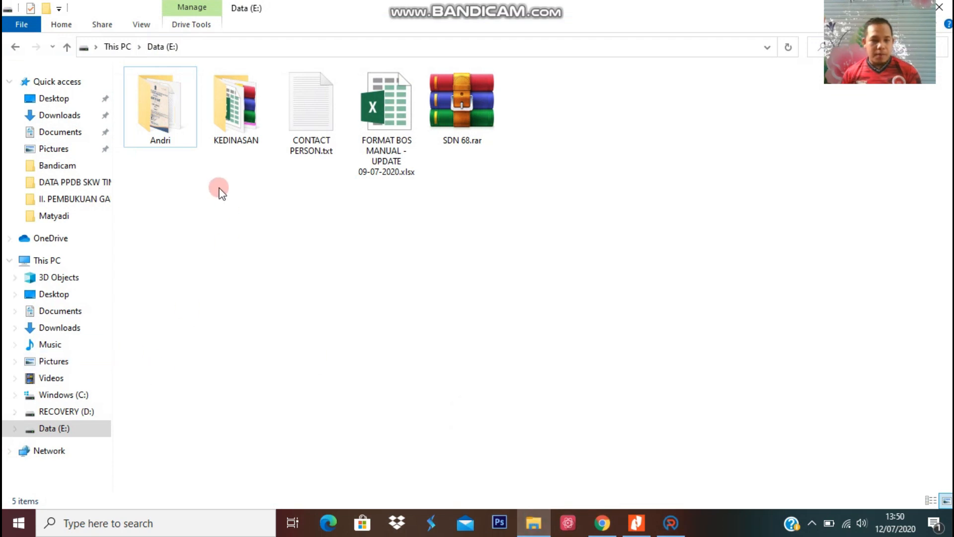
{"action": "left_click", "coordinate": [59, 82]}
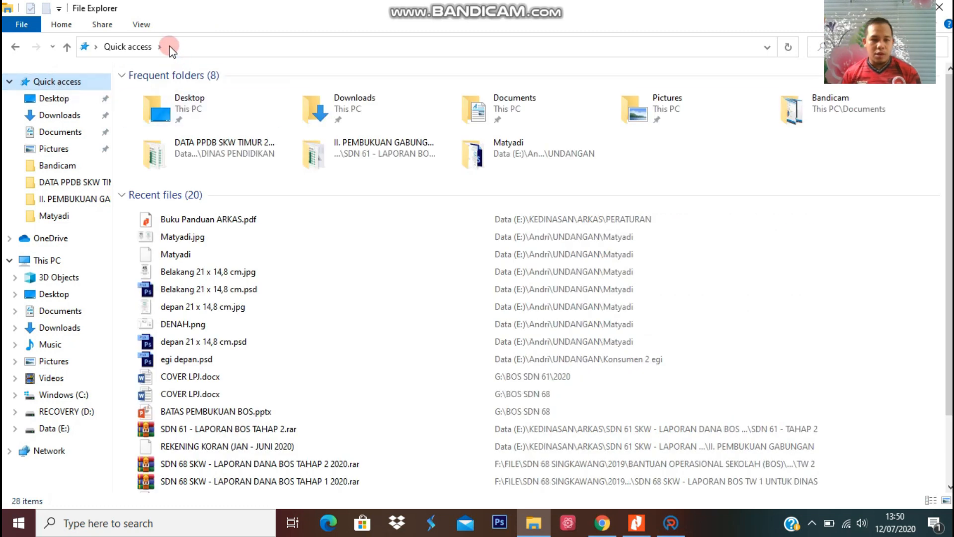
{"action": "left_click", "coordinate": [183, 47]}
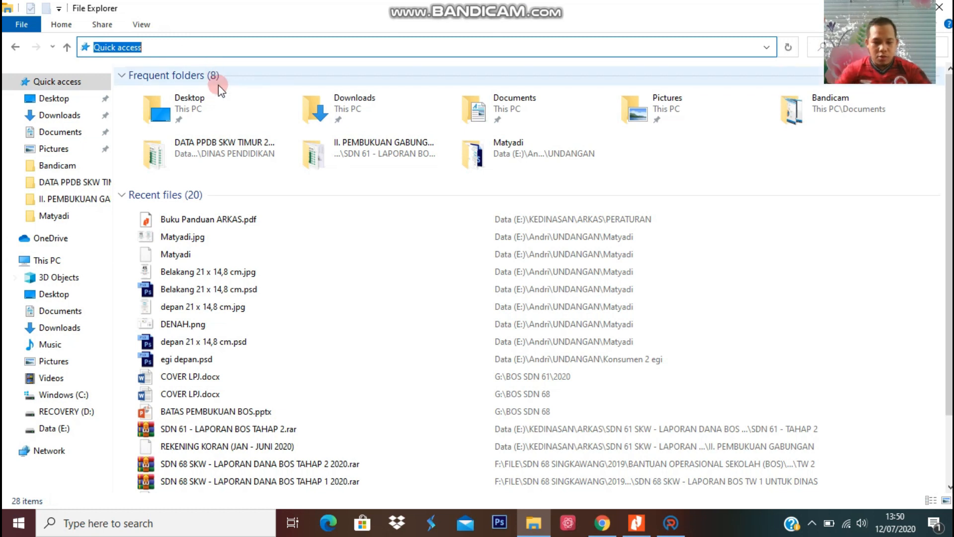
{"action": "type", "text": "%"}
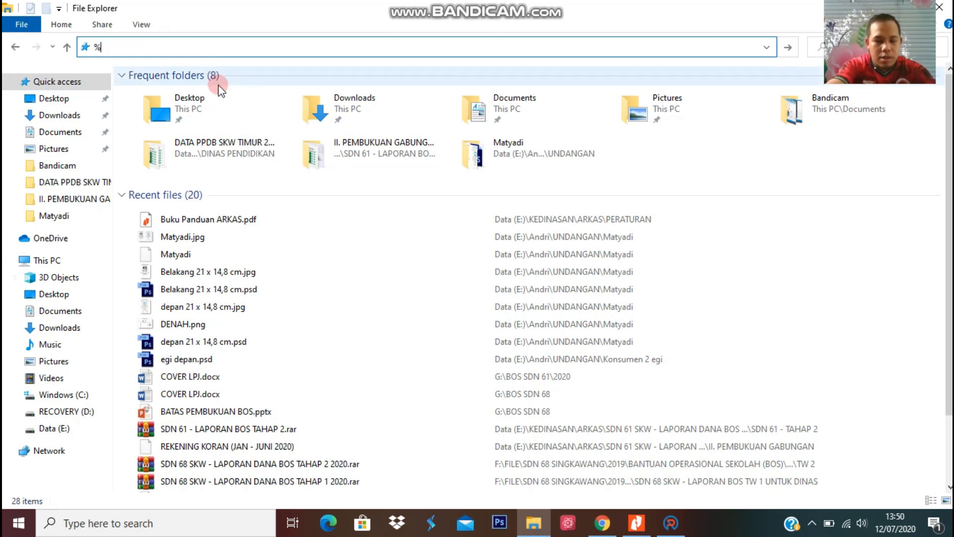
{"action": "type", "text": "appdata%"}
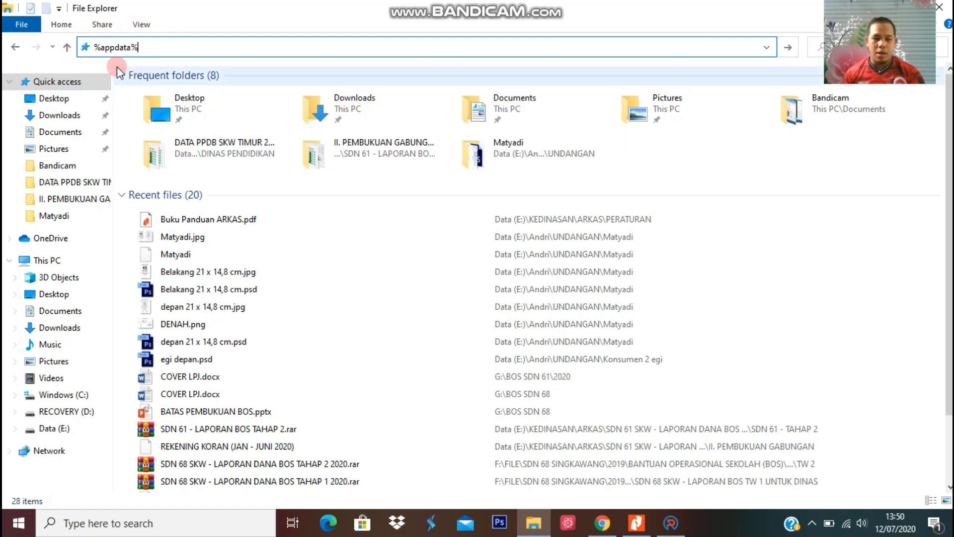
{"action": "key", "text": "ctrl+a"}
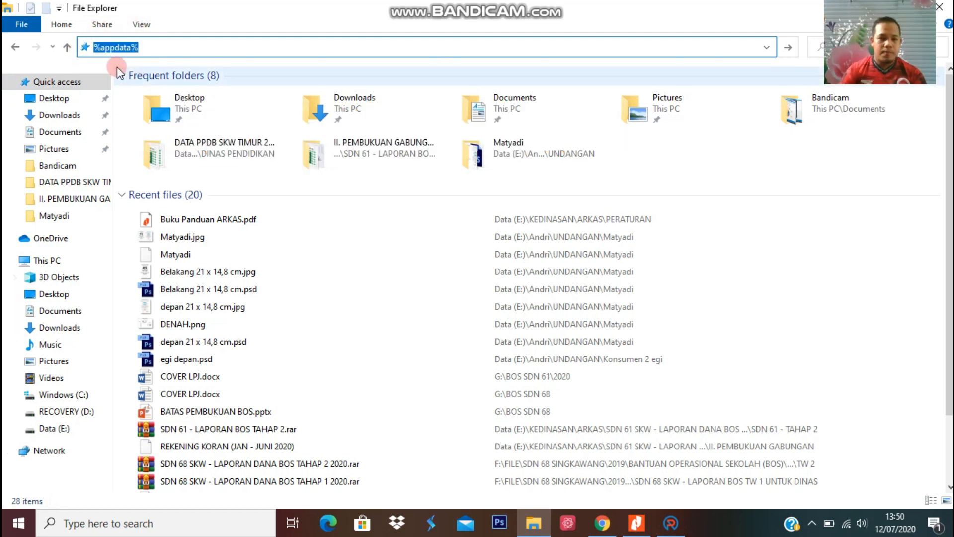
{"action": "key", "text": "Return"}
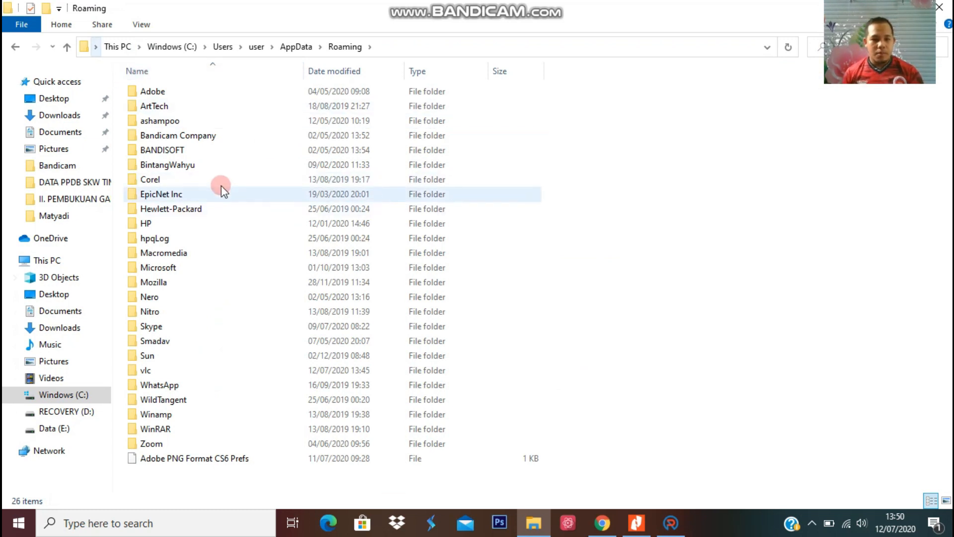
Copy the RKAS folder inside ArtTech and go to the Documents folder.
{"action": "double_click", "coordinate": [174, 109]}
{"action": "left_click", "coordinate": [154, 97]}
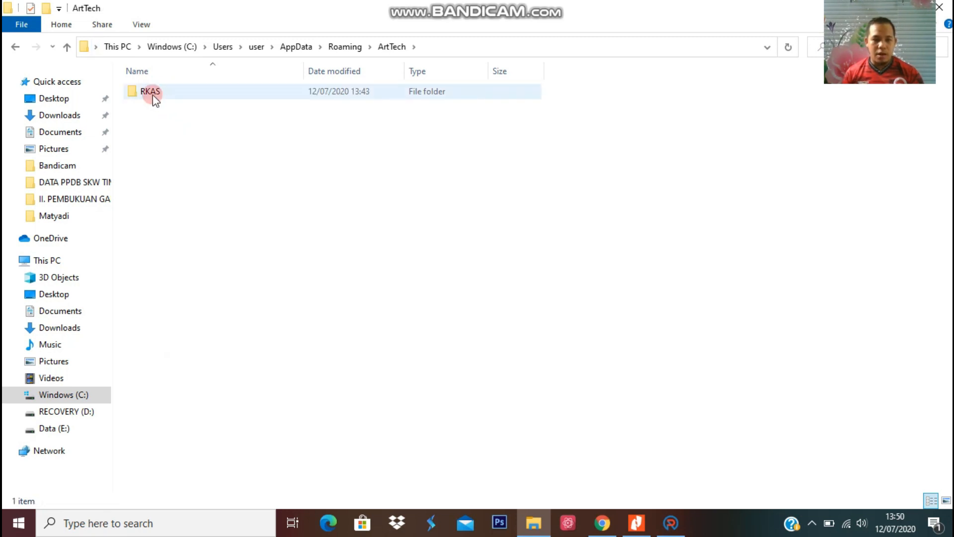
{"action": "left_click", "coordinate": [154, 97]}
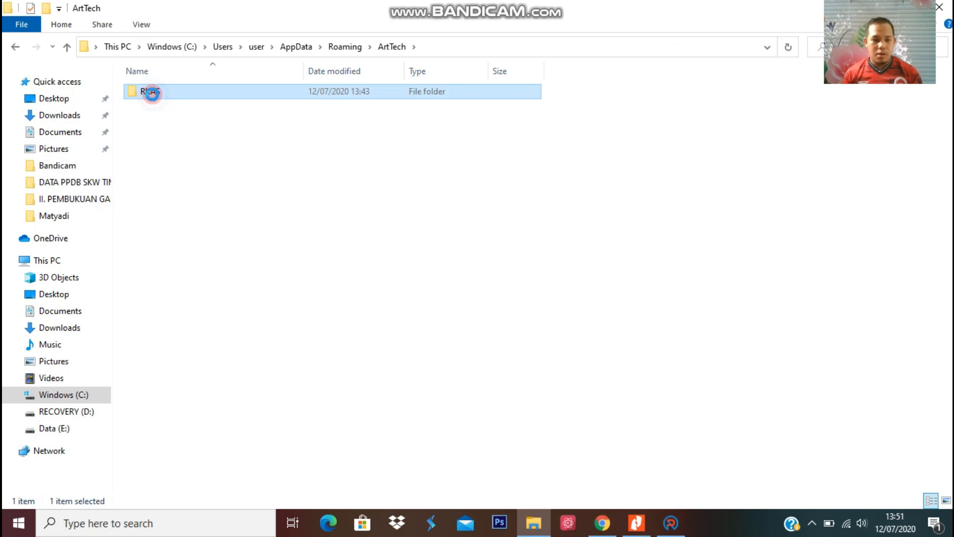
{"action": "right_click", "coordinate": [152, 93]}
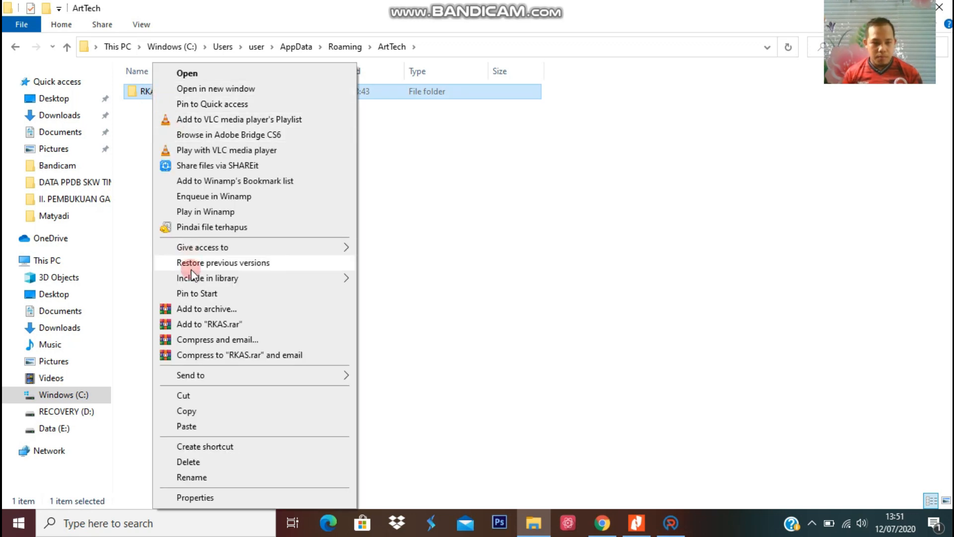
{"action": "left_click", "coordinate": [190, 412]}
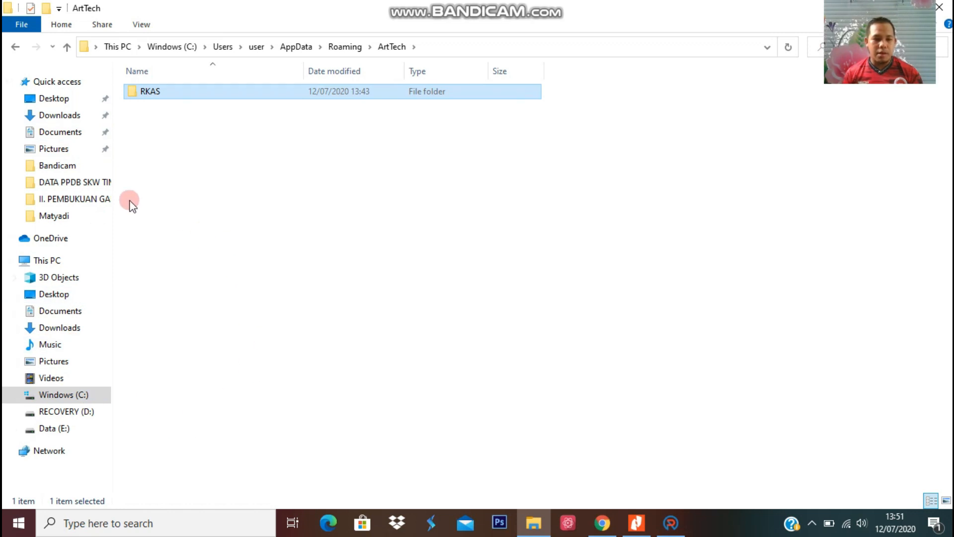
{"action": "left_click", "coordinate": [59, 139]}
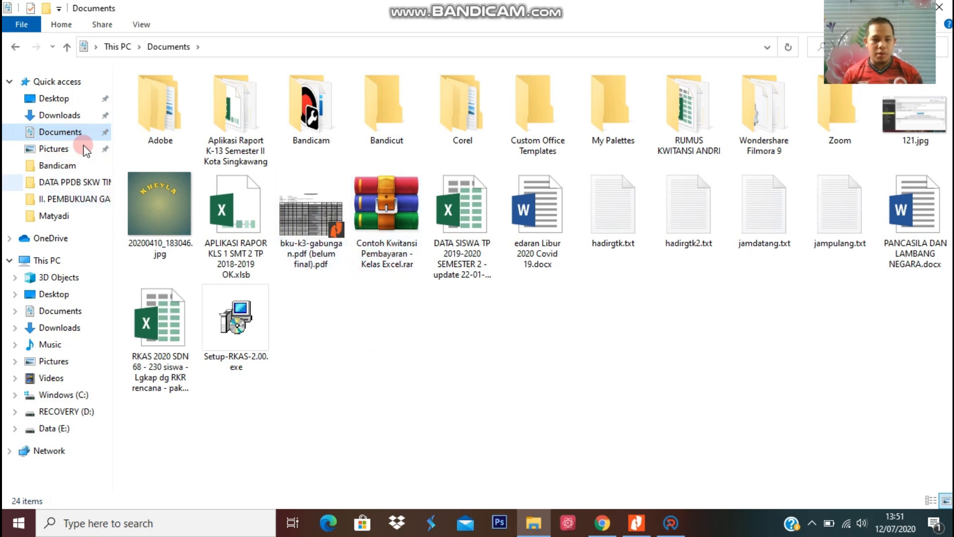
{"action": "left_click", "coordinate": [70, 116]}
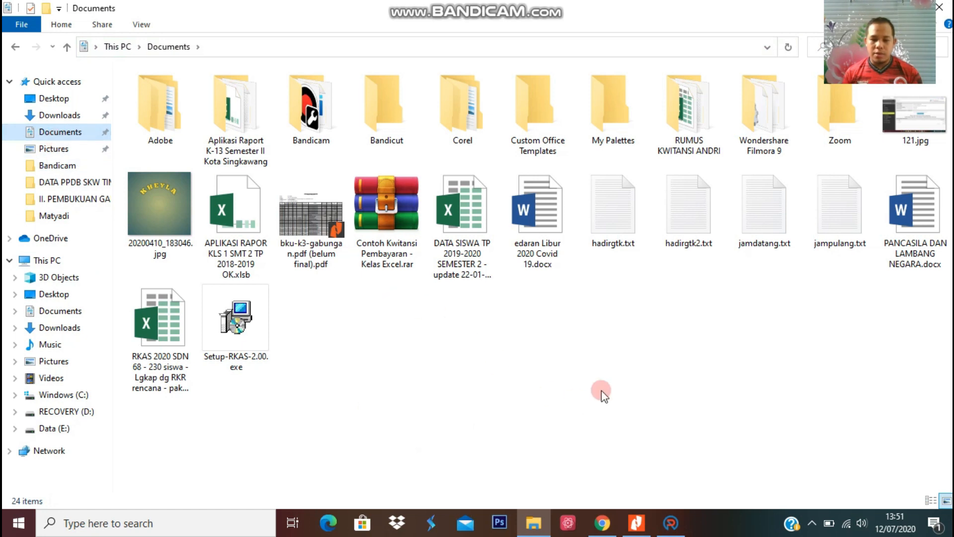
Switch to ARKAS and create a budget shift (Pergeseran) for BOS Reguler in Aktivasi Kertas Kerja.
{"action": "left_click", "coordinate": [671, 529]}
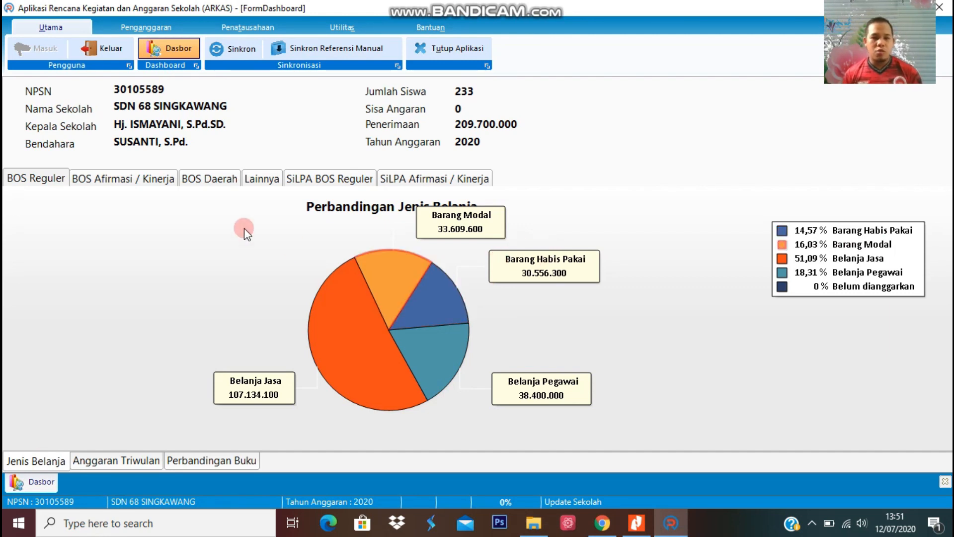
{"action": "left_click", "coordinate": [138, 33]}
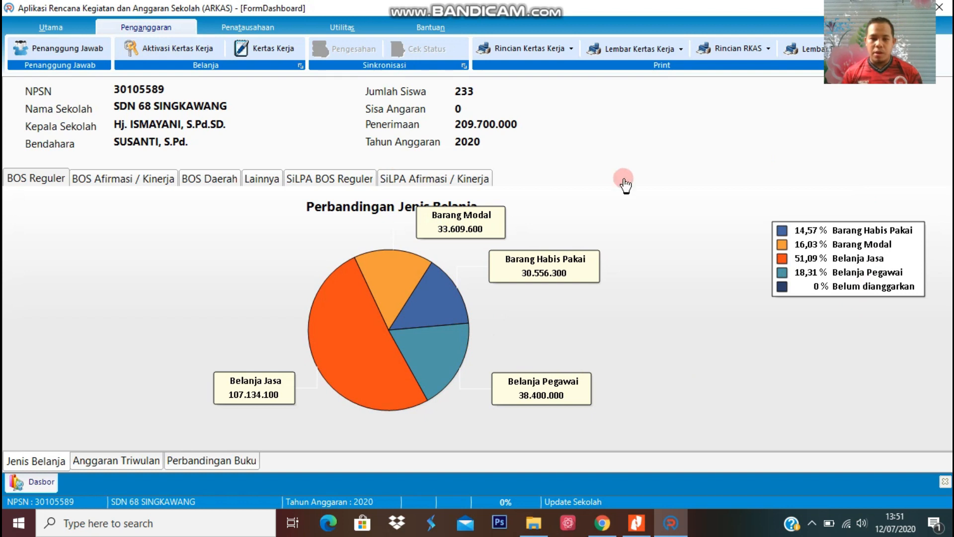
{"action": "left_click", "coordinate": [153, 28]}
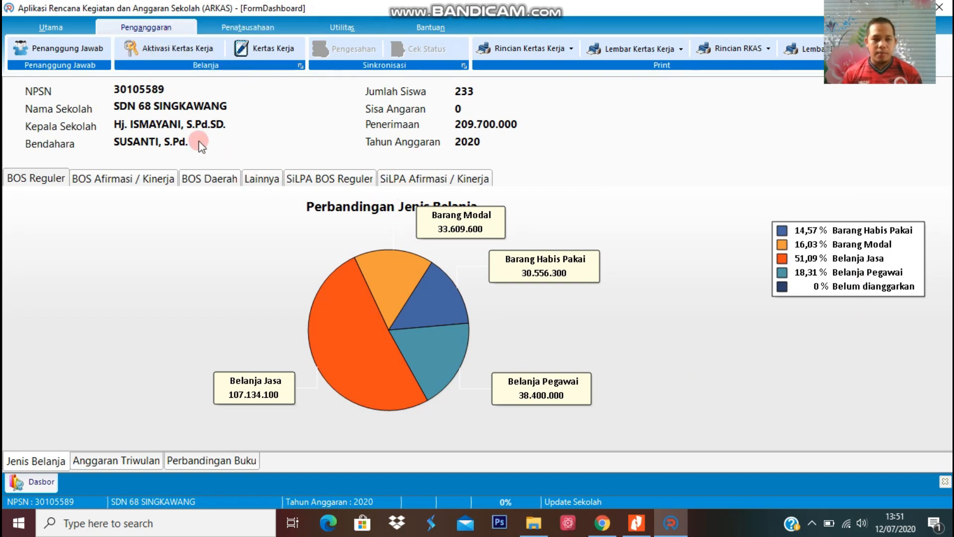
{"action": "left_click", "coordinate": [158, 53]}
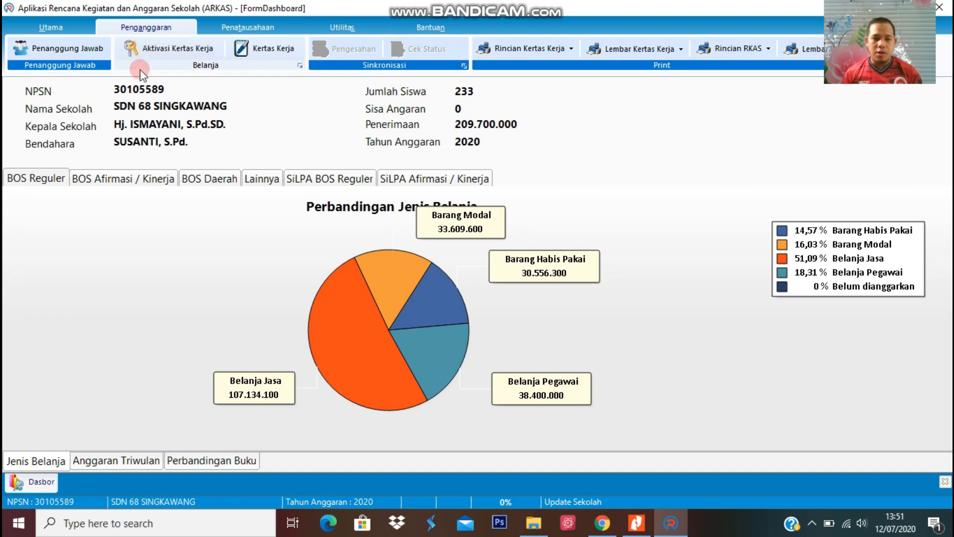
{"action": "left_click", "coordinate": [170, 50]}
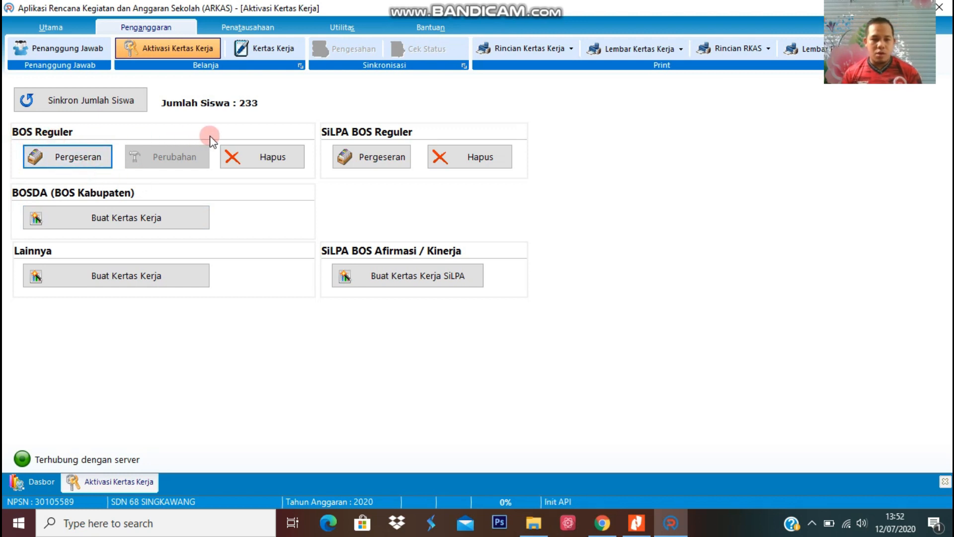
{"action": "left_click", "coordinate": [78, 168]}
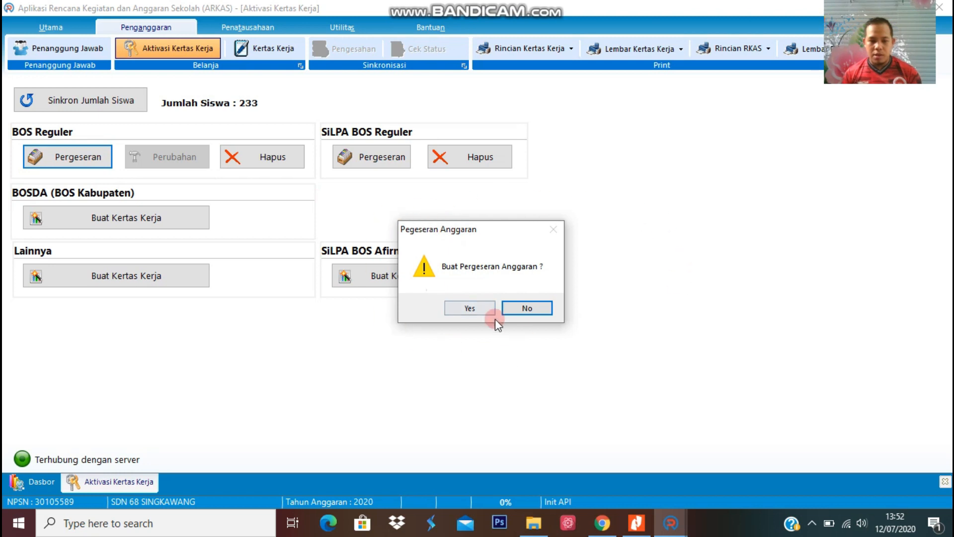
{"action": "left_click", "coordinate": [470, 308]}
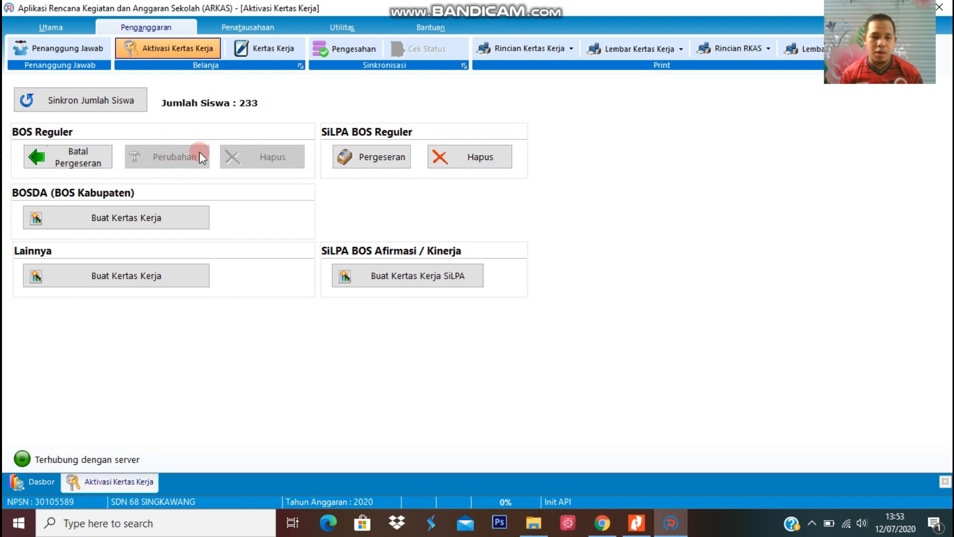
Open the Kertas Kerja worksheet with BOS Reguler Revisi Ke 1 as the Sumber Dana.
{"action": "left_click", "coordinate": [259, 52]}
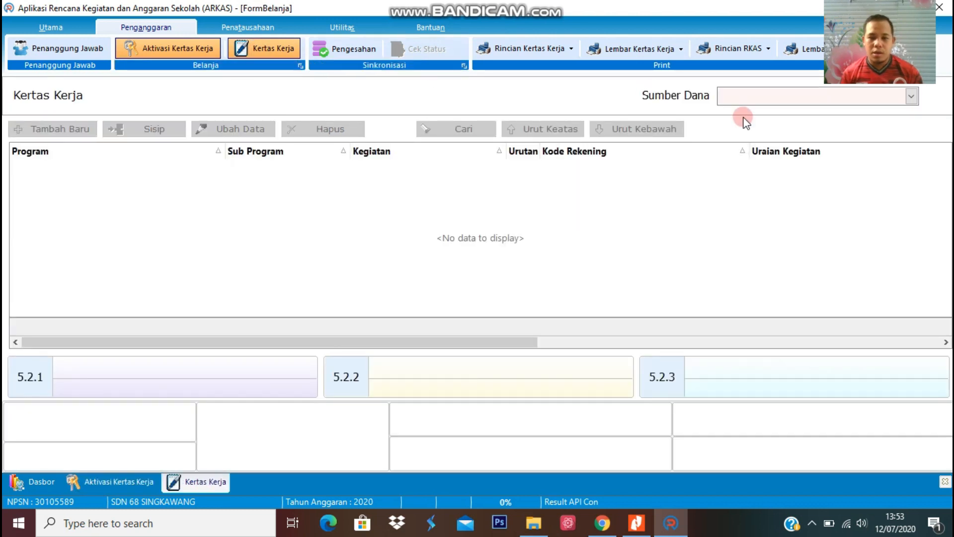
{"action": "left_click", "coordinate": [756, 94]}
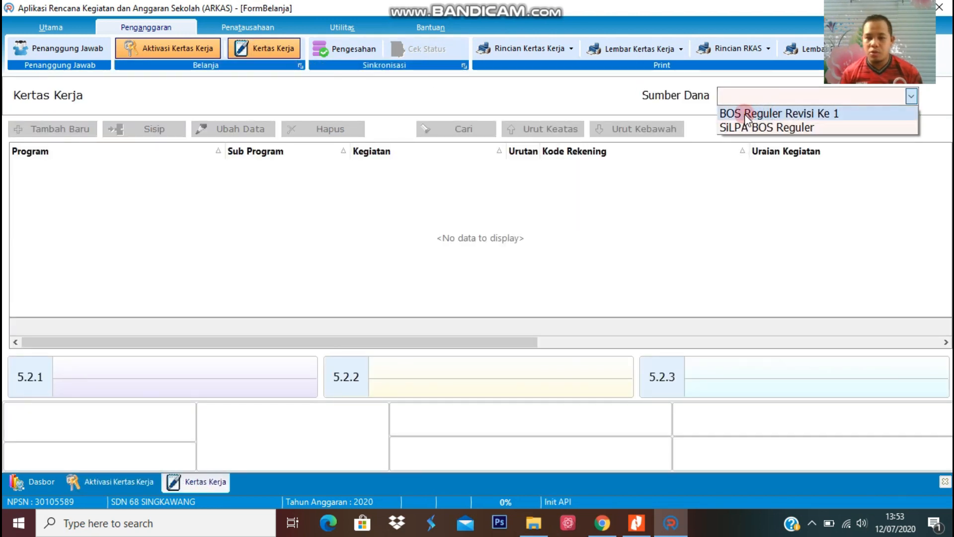
{"action": "left_click", "coordinate": [751, 116]}
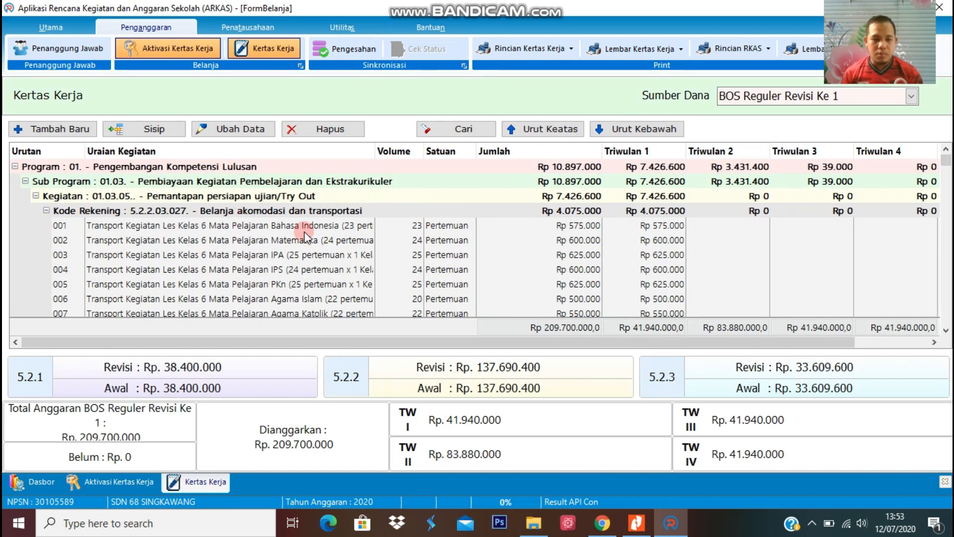
Look through the Kelas 6 transport entries under Belanja akomodasi dan transportasi, ending on entry 002 (Matematika).
{"action": "left_click", "coordinate": [253, 240]}
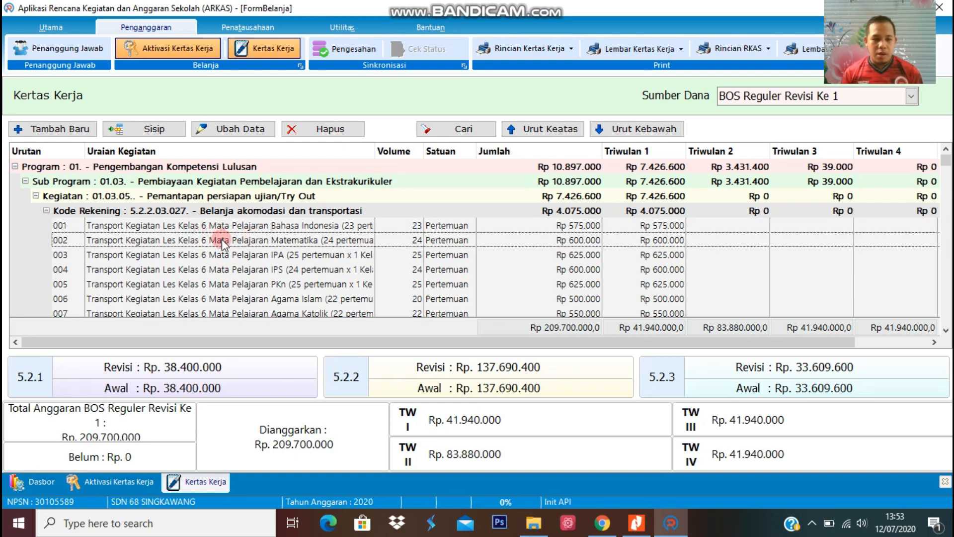
{"action": "left_click", "coordinate": [224, 259]}
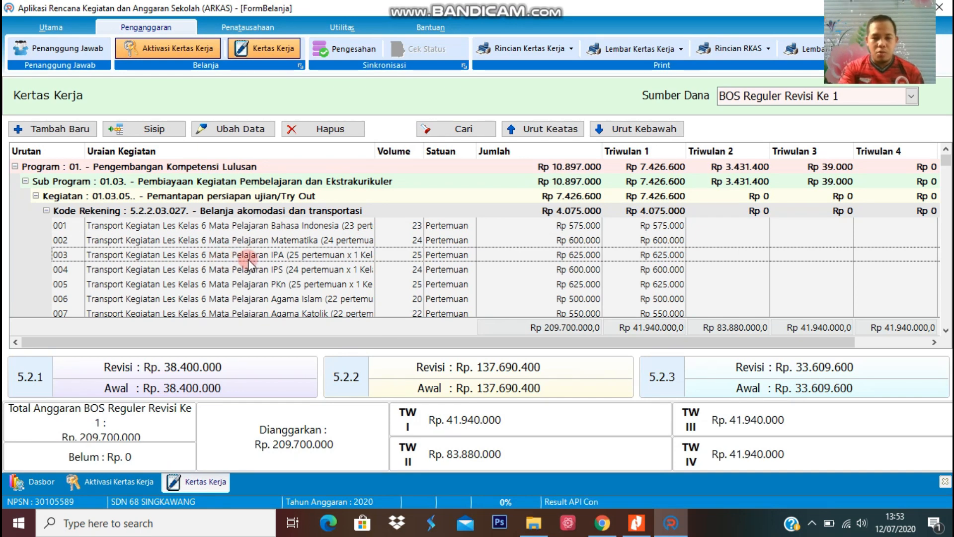
{"action": "key", "text": "Down"}
{"action": "key", "text": "Down"}
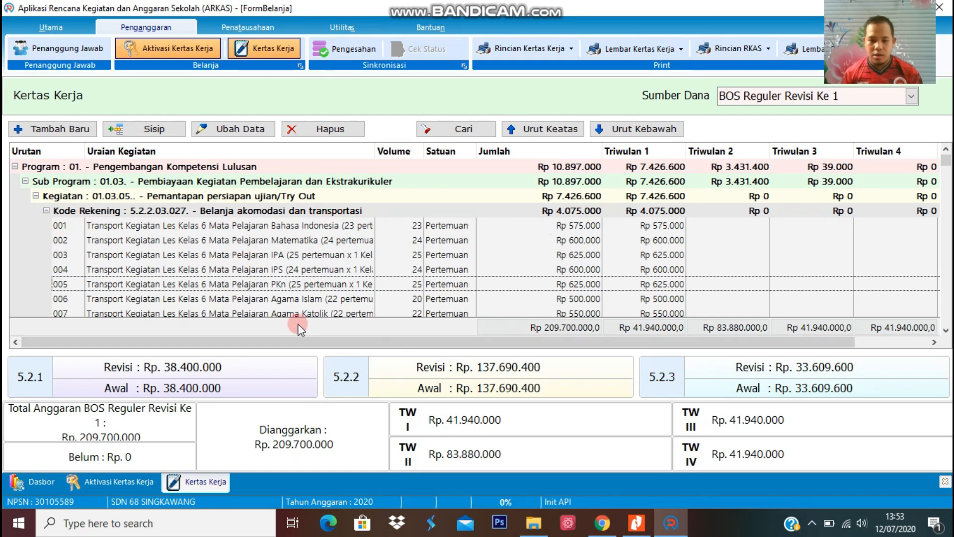
{"action": "left_click", "coordinate": [275, 241]}
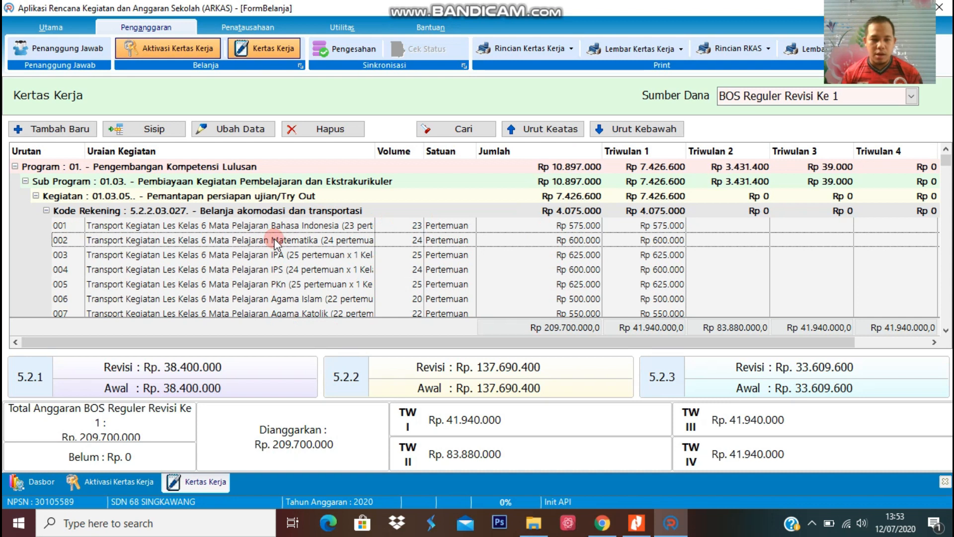
Inspect entry 002, Penggandaan Soal Ujian SBdP dan PJOK, and browse to the Pelaksanaan Ujian Nasional items.
{"action": "scroll", "coordinate": [276, 241], "scroll_direction": "down", "scroll_amount": 10}
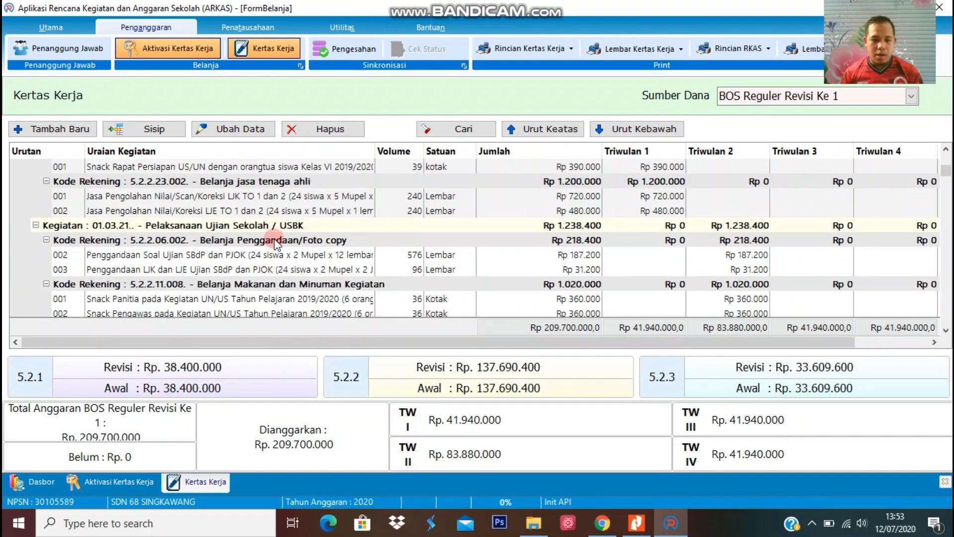
{"action": "left_click", "coordinate": [258, 254]}
{"action": "double_click", "coordinate": [258, 252]}
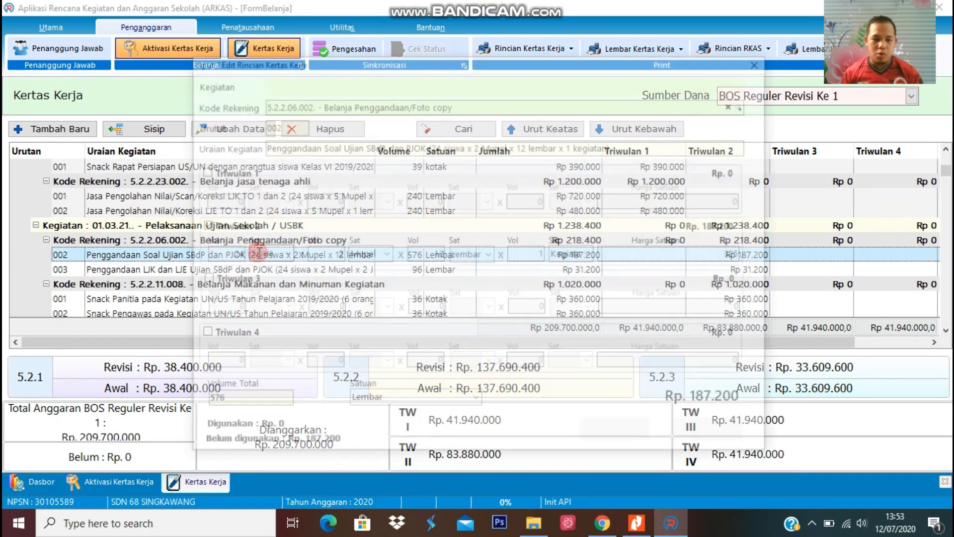
{"action": "left_click", "coordinate": [762, 60]}
{"action": "scroll", "coordinate": [194, 277], "scroll_direction": "down", "scroll_amount": 4}
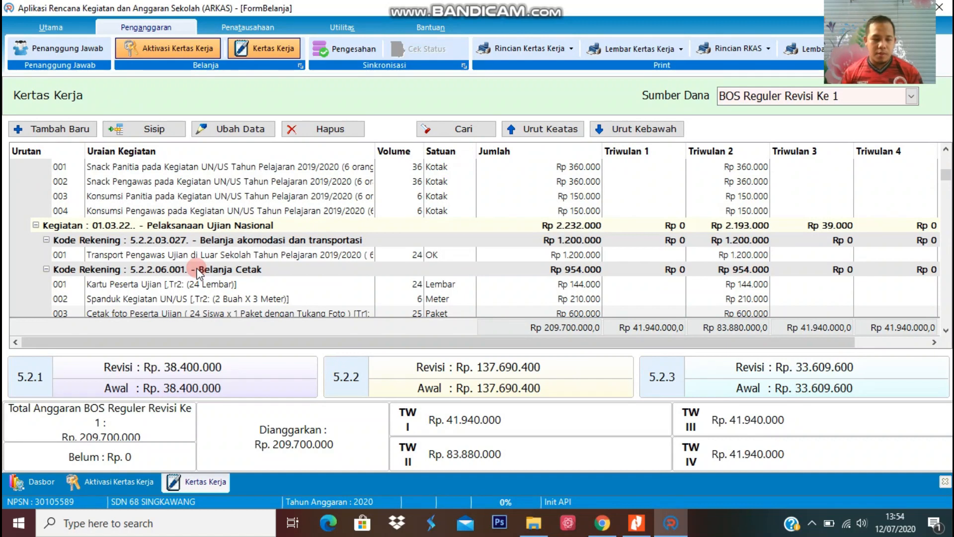
{"action": "scroll", "coordinate": [196, 273], "scroll_direction": "down", "scroll_amount": 1}
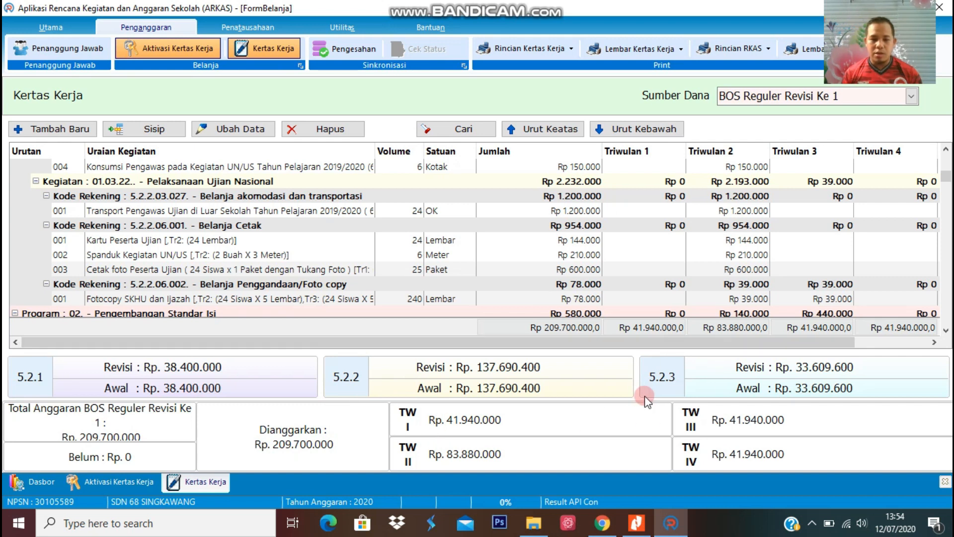
Step through the worksheet rows from Belanja Cetak under Pelaksanaan Ujian Nasional past the Program 02 Pengembangan Standar Isi entries.
{"action": "left_click", "coordinate": [169, 225]}
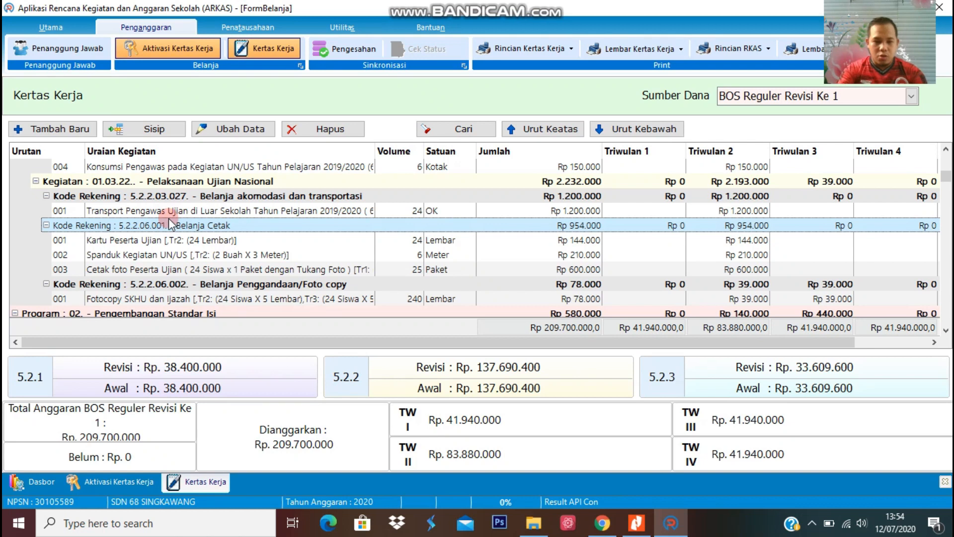
{"action": "key", "text": "Down"}
{"action": "key", "text": "Down"}
{"action": "key", "text": "Down"}
{"action": "key", "text": "Down"}
{"action": "key", "text": "Down"}
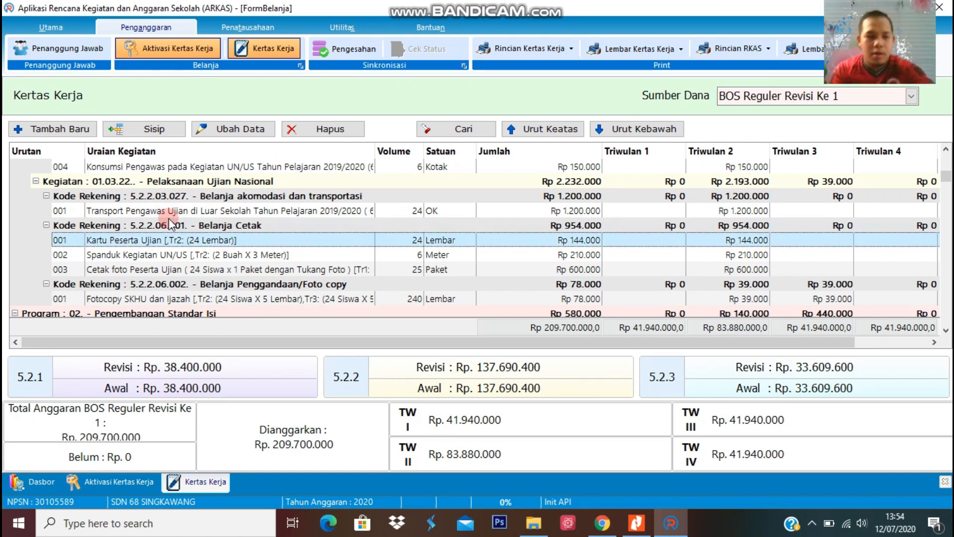
{"action": "key", "text": "Down"}
{"action": "key", "text": "Down"}
{"action": "key", "text": "Down"}
{"action": "key", "text": "Down"}
{"action": "key", "text": "Down"}
{"action": "key", "text": "Down"}
{"action": "key", "text": "Down"}
{"action": "key", "text": "Down"}
{"action": "key", "text": "Down"}
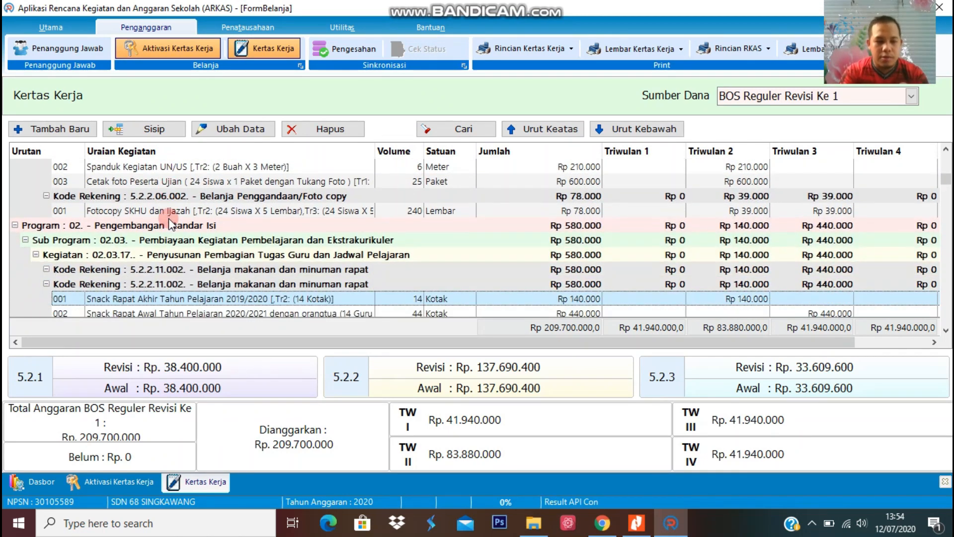
{"action": "key", "text": "Down"}
{"action": "key", "text": "Down"}
{"action": "key", "text": "Down"}
{"action": "key", "text": "Down"}
{"action": "key", "text": "Down"}
{"action": "key", "text": "Down"}
{"action": "key", "text": "Down"}
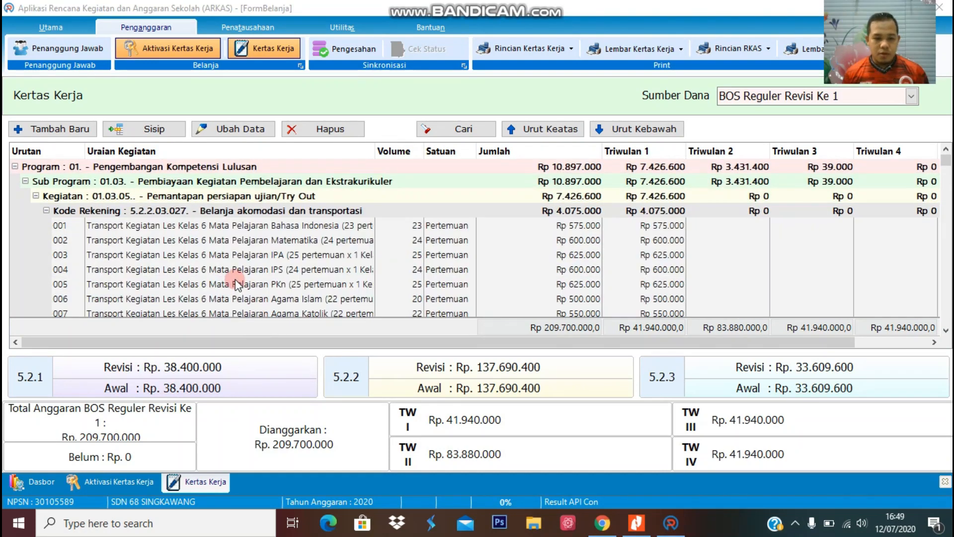
Find the Blood Presure Meter/Tensimeter entry under Kode Rekening 5.2.3.20.009 and examine its used and unused budget.
{"action": "left_click", "coordinate": [235, 276]}
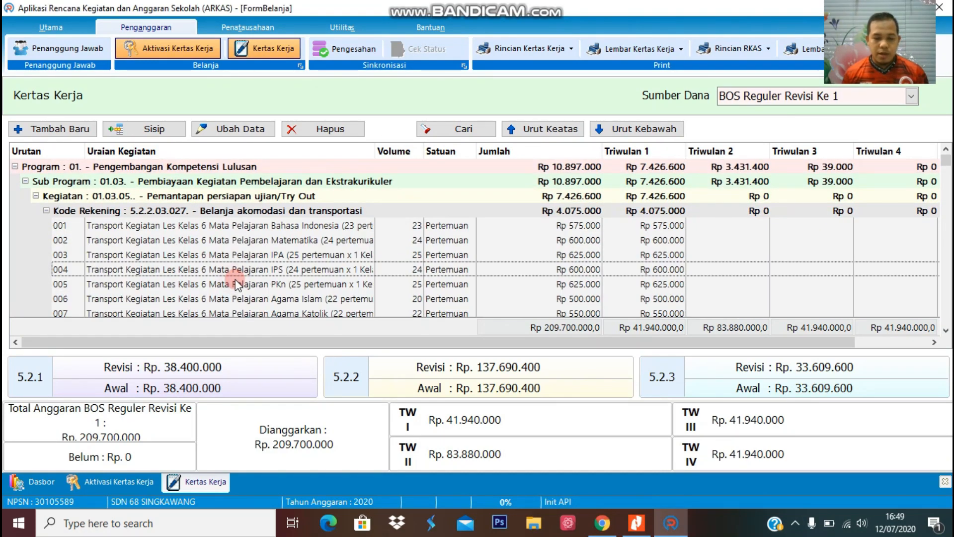
{"action": "scroll", "coordinate": [234, 279], "scroll_direction": "down", "scroll_amount": 10}
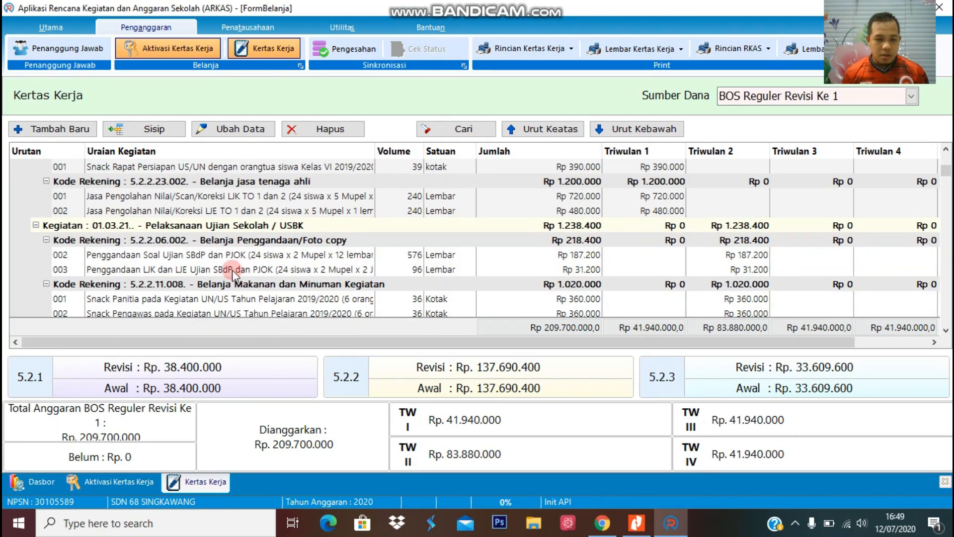
{"action": "scroll", "coordinate": [233, 278], "scroll_direction": "down", "scroll_amount": 3}
{"action": "scroll", "coordinate": [232, 271], "scroll_direction": "down", "scroll_amount": 8}
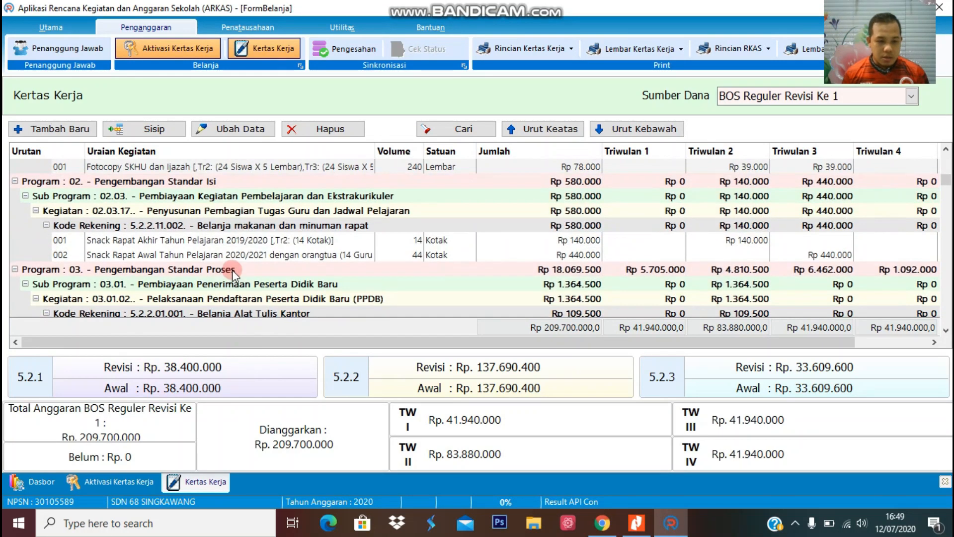
{"action": "scroll", "coordinate": [231, 270], "scroll_direction": "down", "scroll_amount": 12}
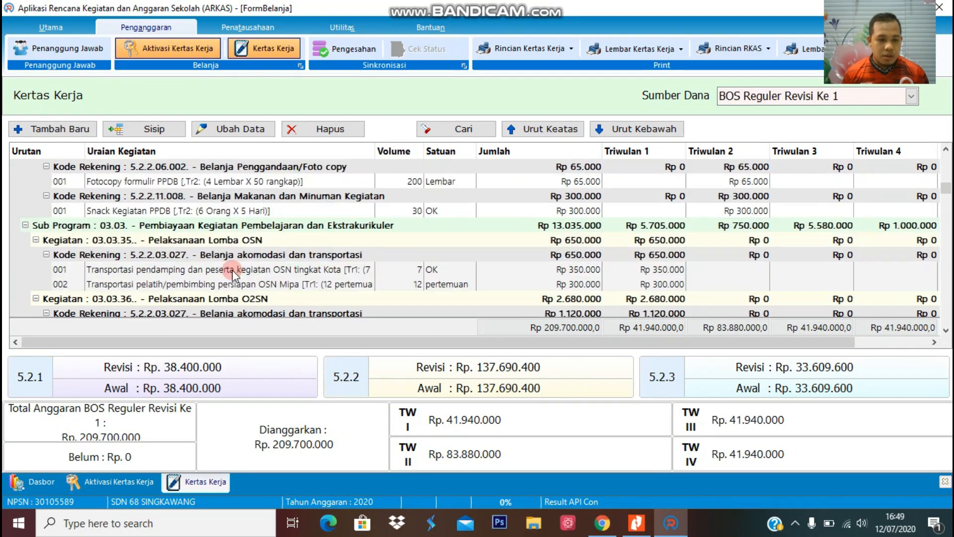
{"action": "scroll", "coordinate": [232, 271], "scroll_direction": "down", "scroll_amount": 10}
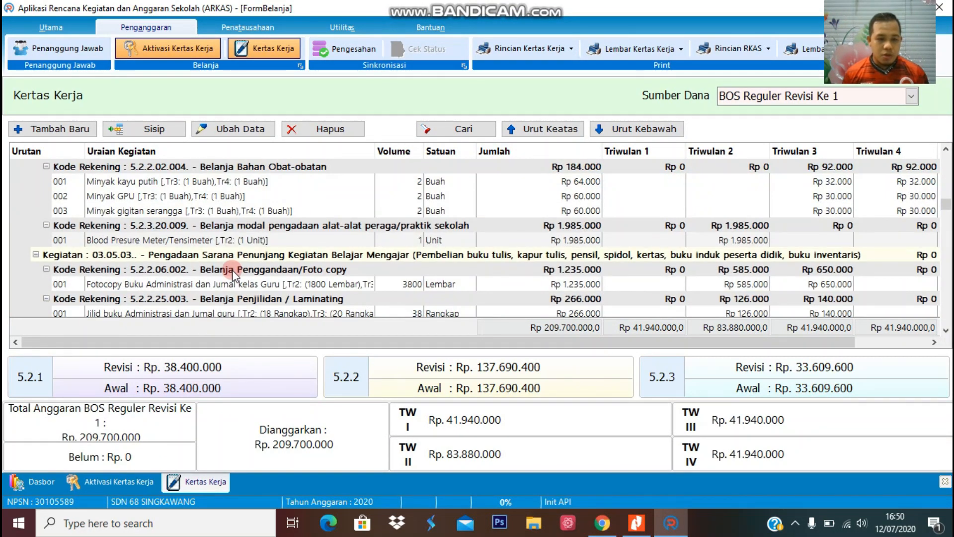
{"action": "left_click", "coordinate": [208, 241]}
{"action": "left_click", "coordinate": [263, 246]}
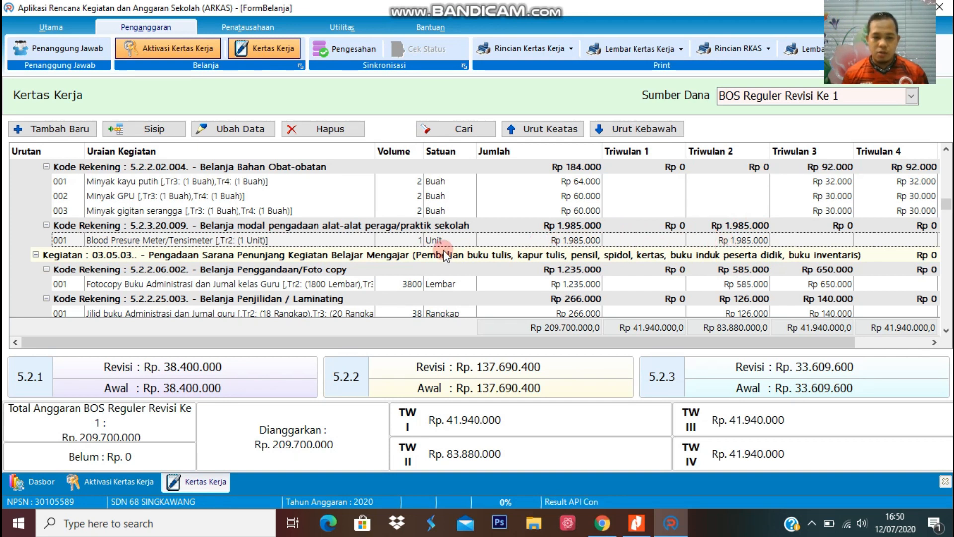
{"action": "double_click", "coordinate": [268, 241]}
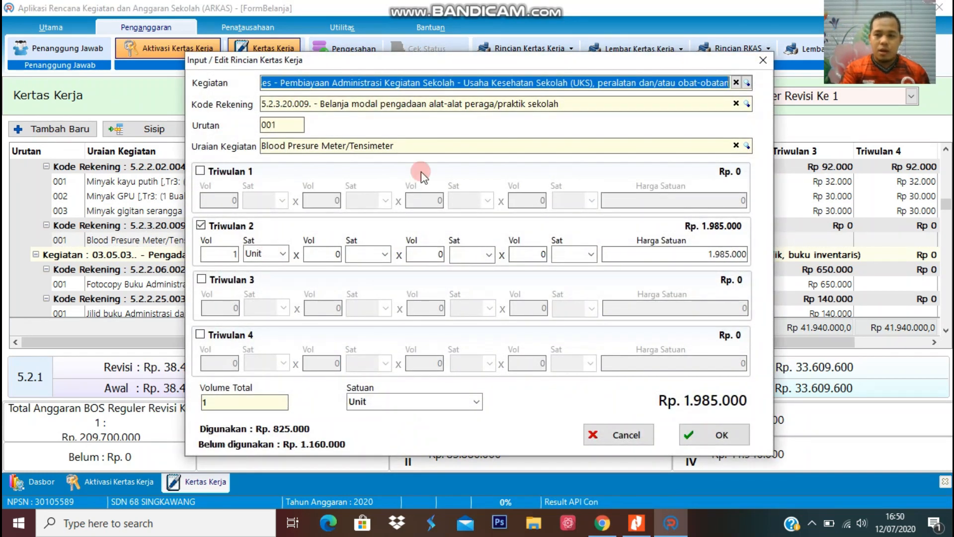
{"action": "left_click", "coordinate": [762, 60]}
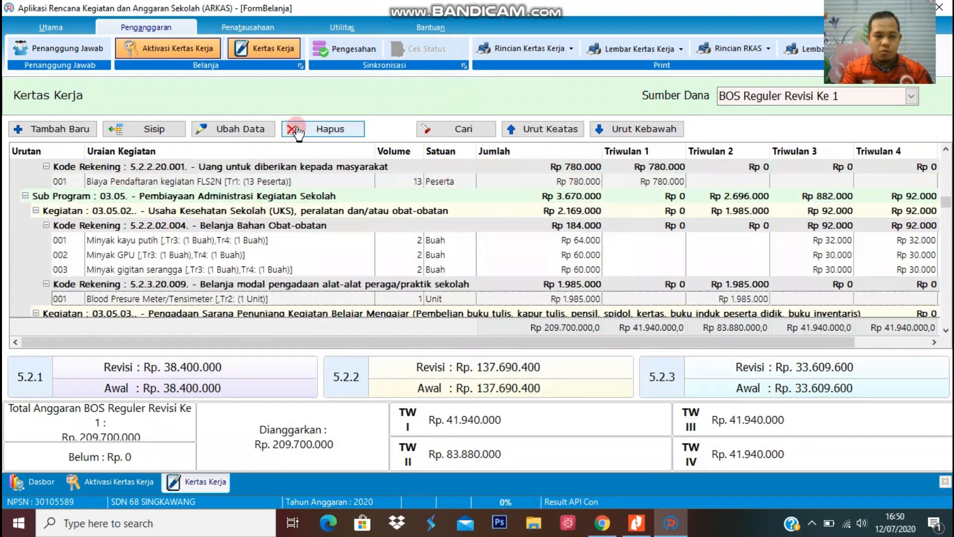
Edit the Blood Presure Meter/Tensimeter entry and set its Kegiatan to 07.05.56, Pengadaan Alat Kebersihan.
{"action": "left_click", "coordinate": [235, 131]}
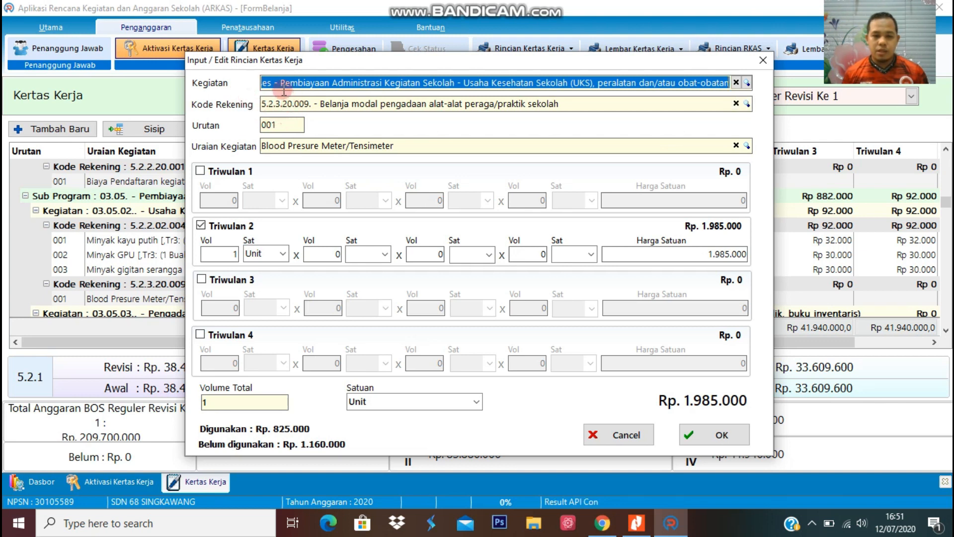
{"action": "left_click", "coordinate": [747, 84]}
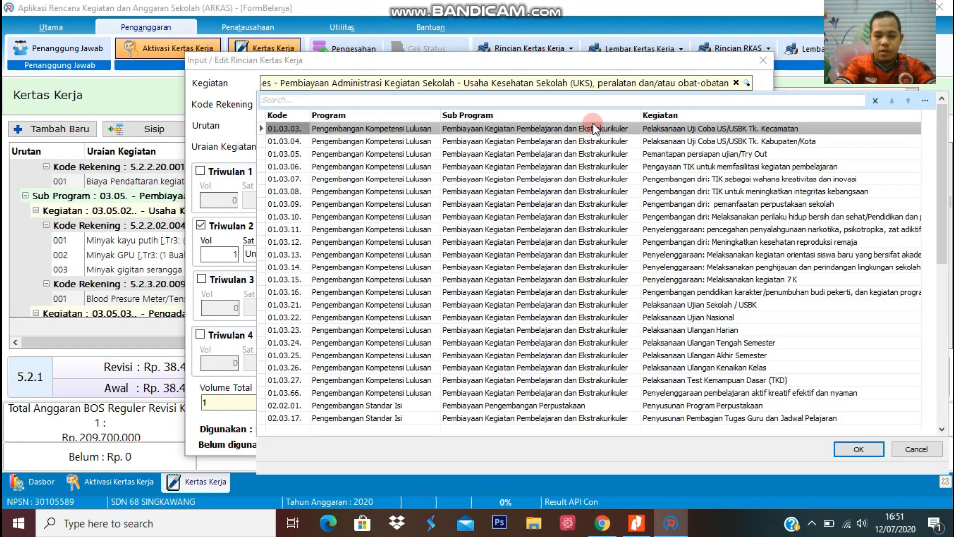
{"action": "type", "text": "keber"}
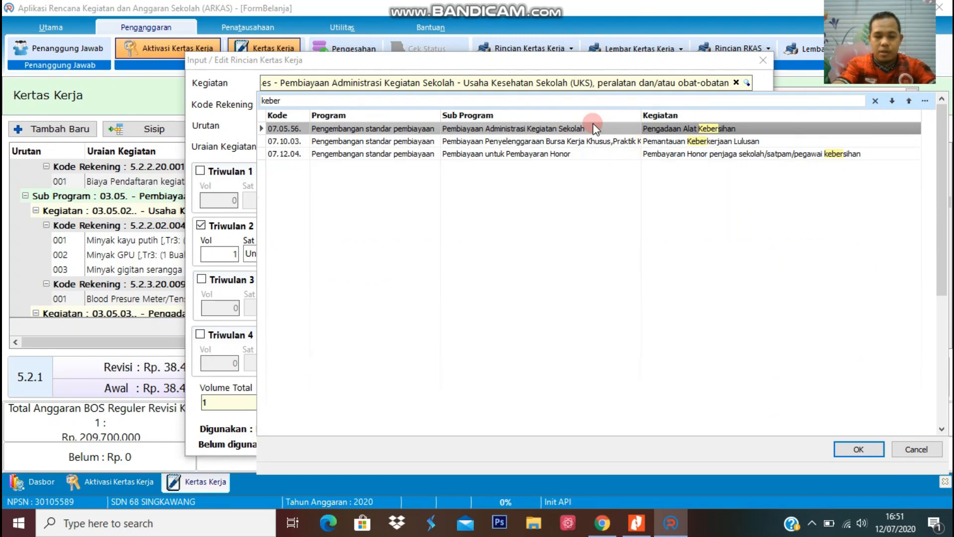
{"action": "type", "text": "sih"}
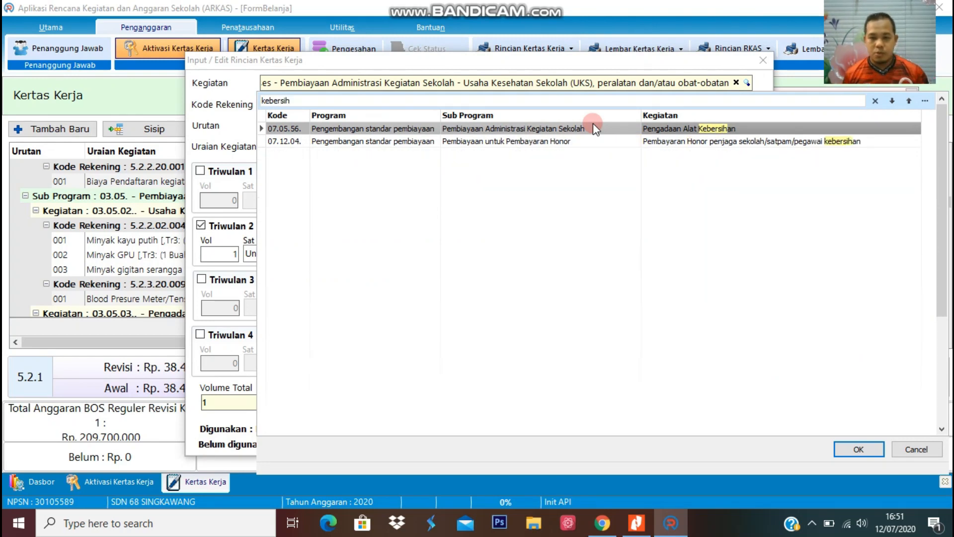
{"action": "double_click", "coordinate": [601, 125]}
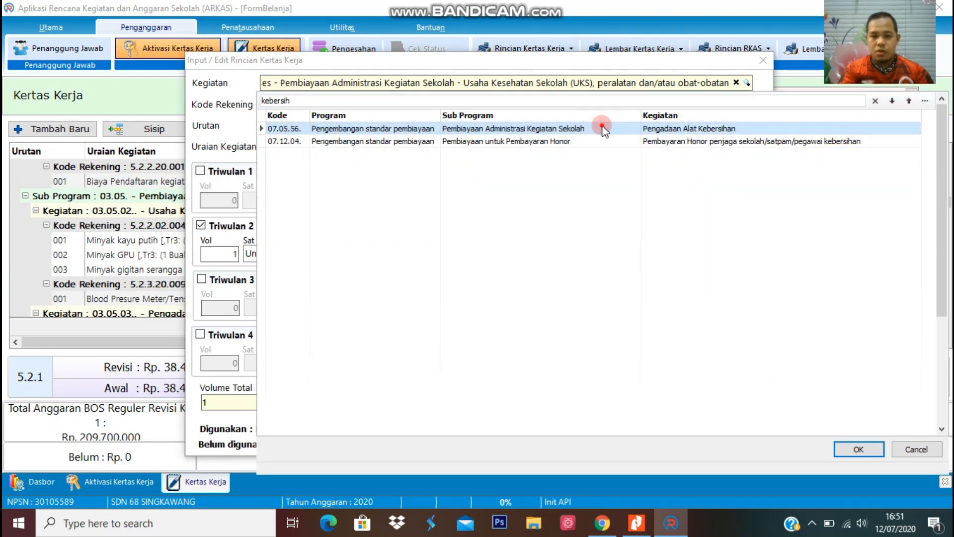
Set the Kode Rekening to 5.2.3.10.016, Belanja modal mesin pemotong rumput, and the Uraian Kegiatan to Mesin Potong Rumput.
{"action": "left_click", "coordinate": [747, 103]}
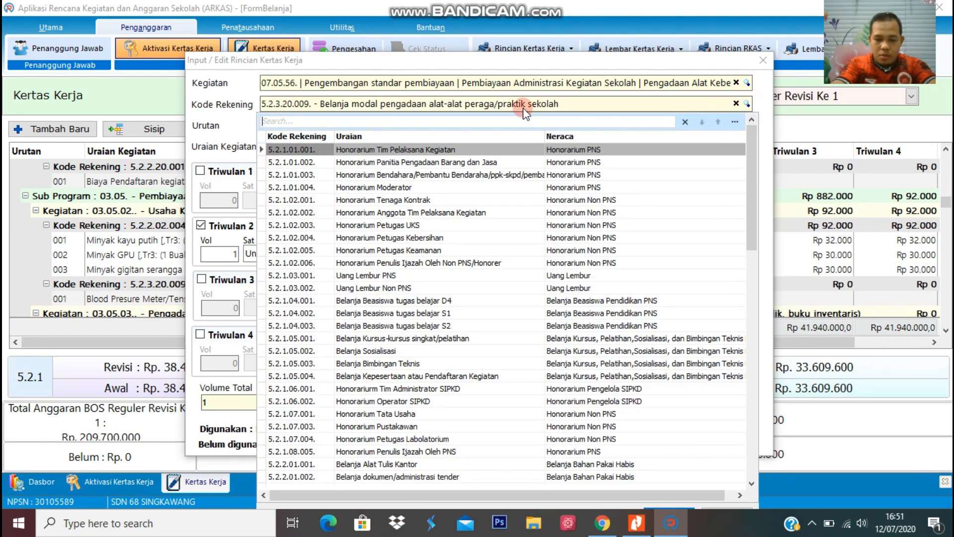
{"action": "type", "text": "rumput"}
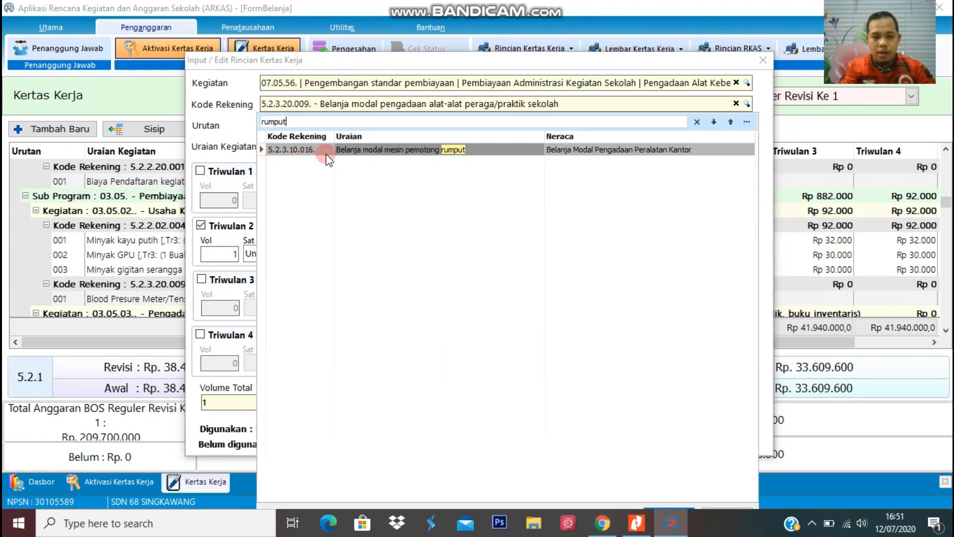
{"action": "left_click", "coordinate": [393, 152]}
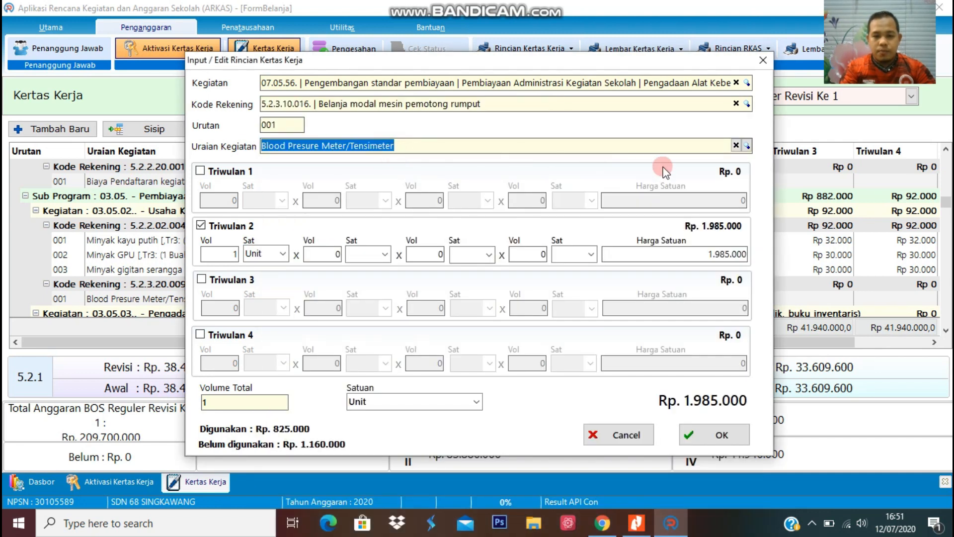
{"action": "left_click", "coordinate": [747, 146]}
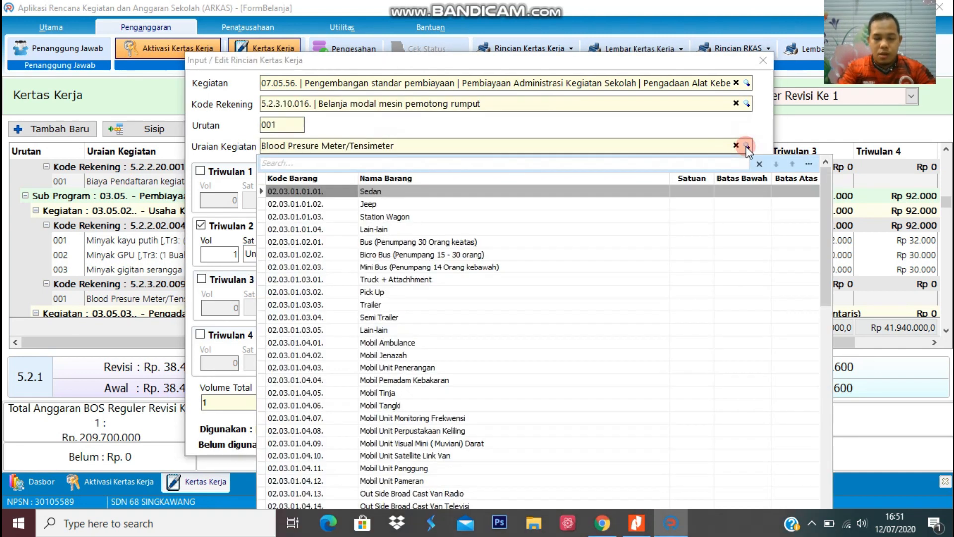
{"action": "type", "text": "rumpu"}
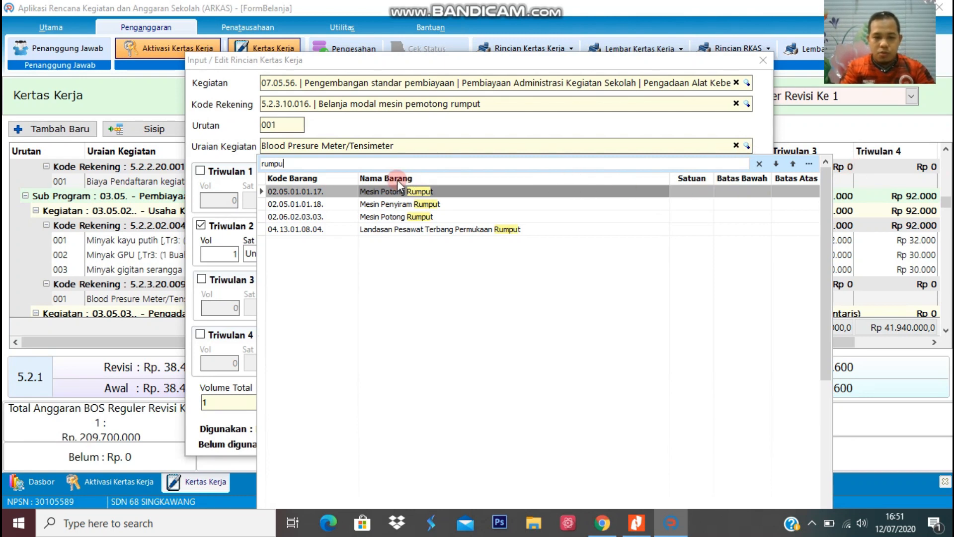
{"action": "double_click", "coordinate": [379, 193]}
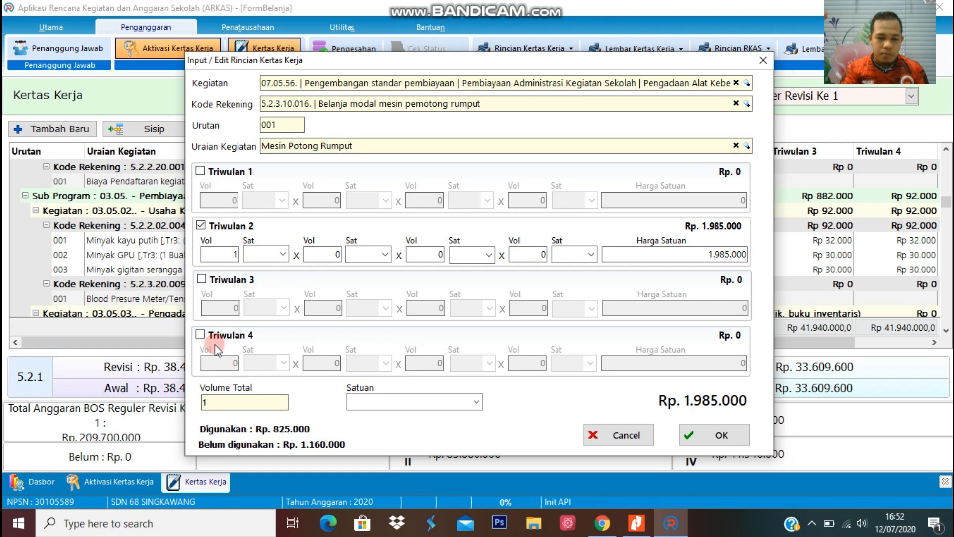
Enable Triwulan 3 with volume 1 Unit and Harga Satuan 1160000, and set the Triwulan 2 satuan to Unit.
{"action": "left_click", "coordinate": [202, 279]}
{"action": "left_click_drag", "start_coordinate": [223, 305], "coordinate": [244, 309]}
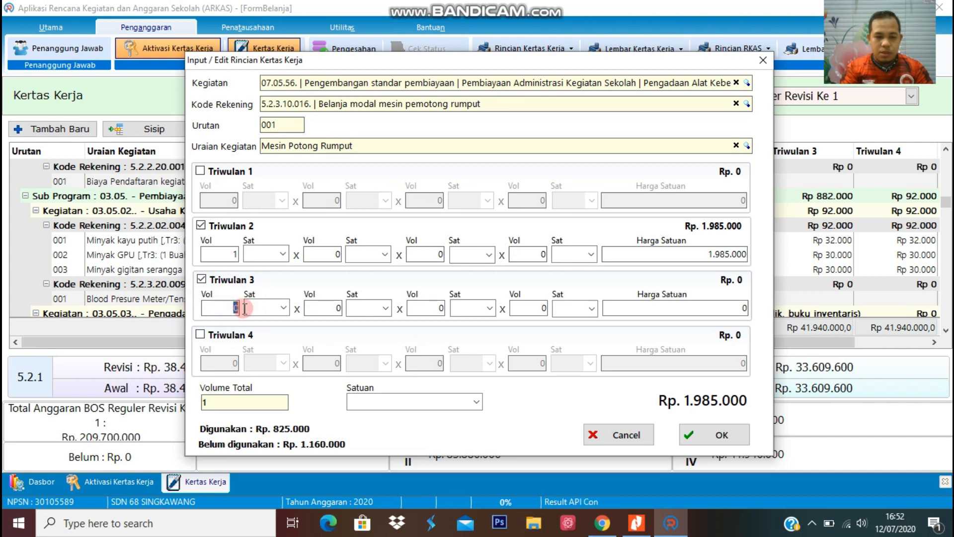
{"action": "type", "text": "1"}
{"action": "left_click", "coordinate": [272, 310]}
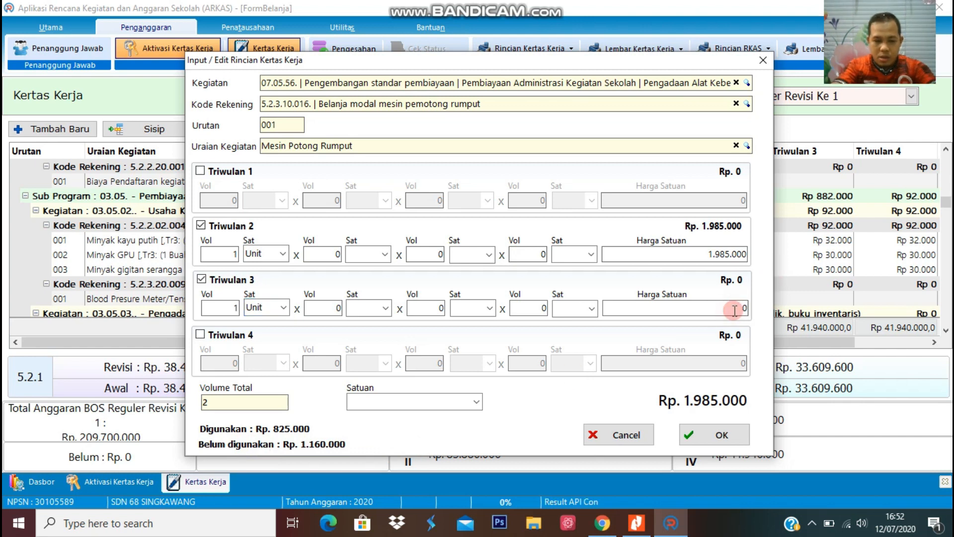
{"action": "type", "text": "11600"}
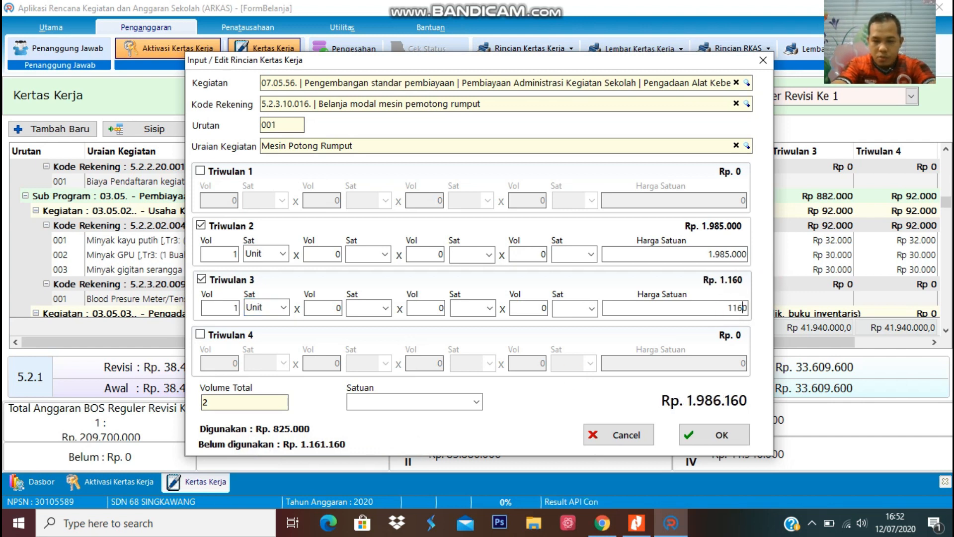
{"action": "type", "text": "0"}
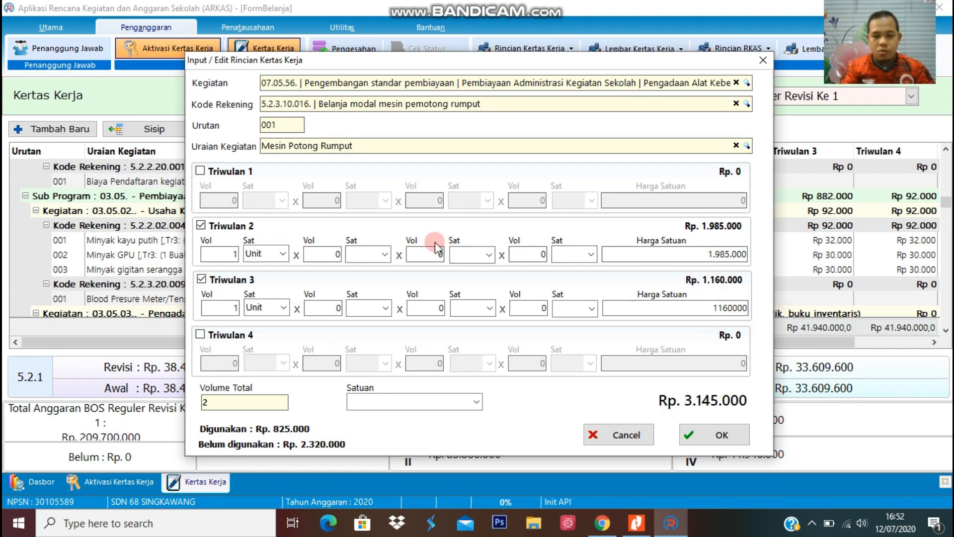
Set the Triwulan 2 Harga Satuan to 825000 and submit the edited Mesin Potong Rumput entry.
{"action": "left_click_drag", "start_coordinate": [699, 253], "coordinate": [764, 263]}
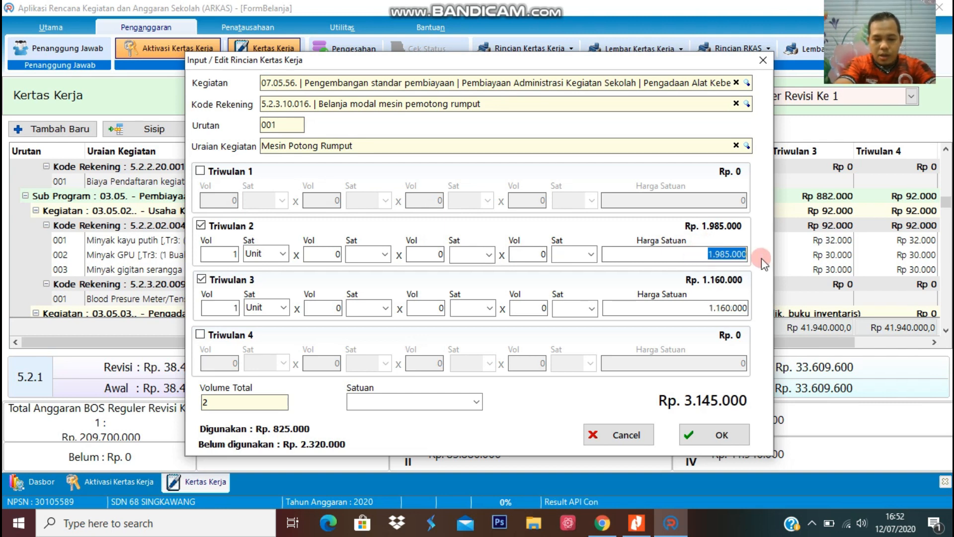
{"action": "type", "text": "825000"}
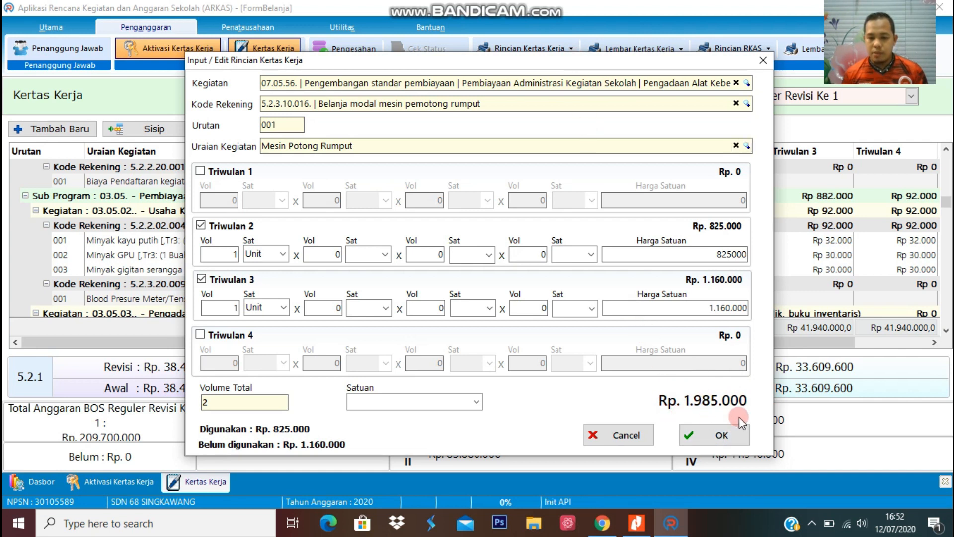
{"action": "left_click_drag", "start_coordinate": [559, 63], "coordinate": [426, 65]}
{"action": "left_click", "coordinate": [828, 323]}
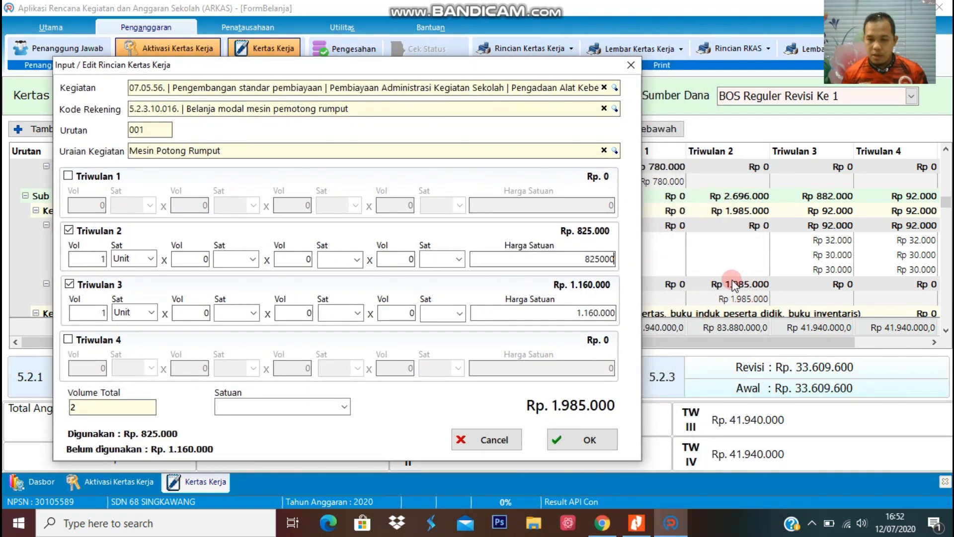
{"action": "left_click", "coordinate": [589, 438]}
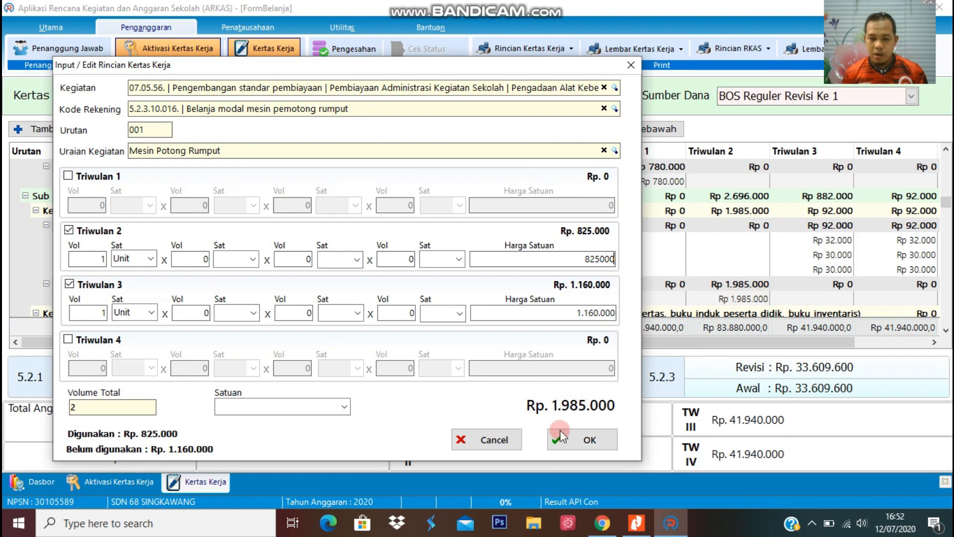
Set the overall Satuan of the Mesin Potong Rumput entry to Unit and submit the entry.
{"action": "left_click", "coordinate": [246, 404]}
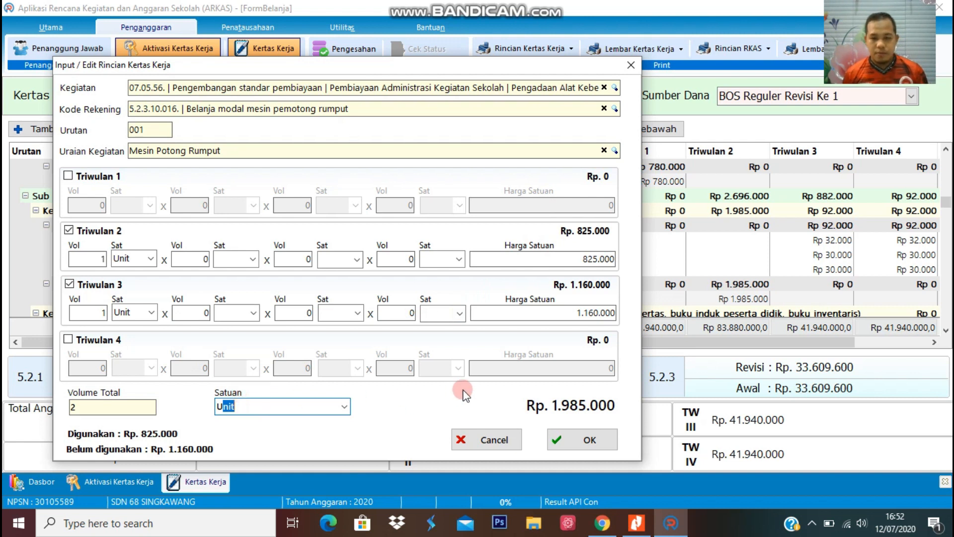
{"action": "left_click", "coordinate": [574, 436]}
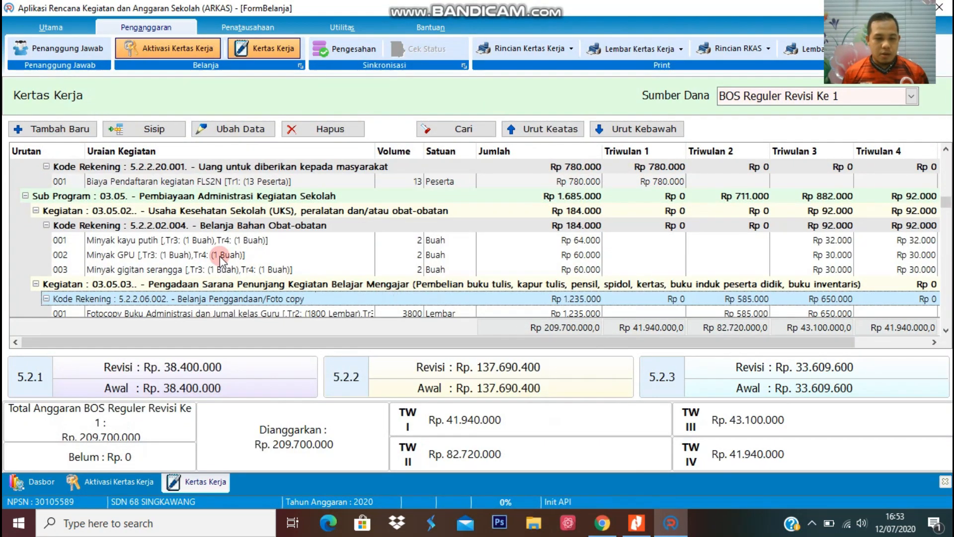
Collapse programs 01 to 06 and locate the Mesin Potong Rumput entry under Kegiatan 07.05.56, Pengadaan Alat Kebersihan.
{"action": "scroll", "coordinate": [221, 258], "scroll_direction": "up", "scroll_amount": 15}
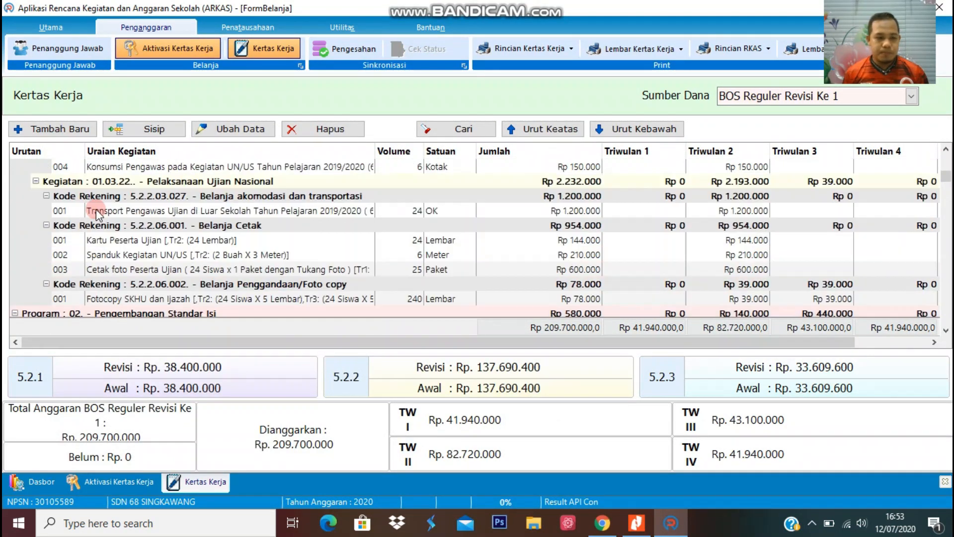
{"action": "scroll", "coordinate": [97, 214], "scroll_direction": "up", "scroll_amount": 10}
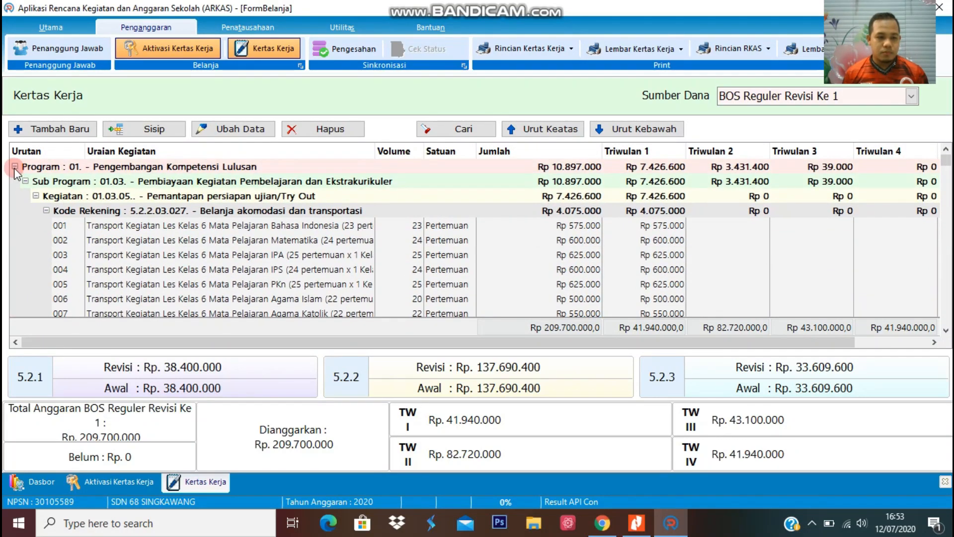
{"action": "left_click", "coordinate": [15, 167]}
{"action": "left_click", "coordinate": [15, 180]}
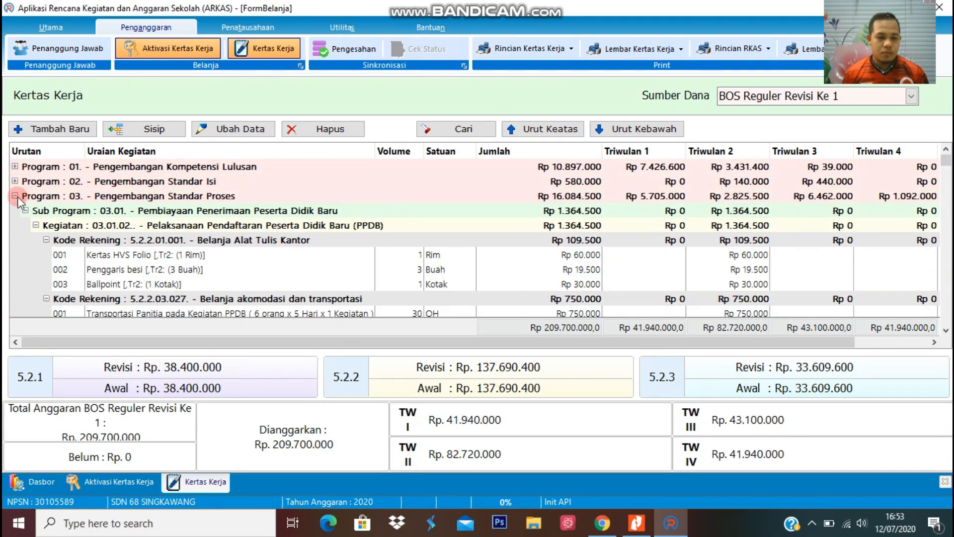
{"action": "left_click", "coordinate": [15, 196]}
{"action": "left_click", "coordinate": [15, 210]}
{"action": "left_click", "coordinate": [15, 225]}
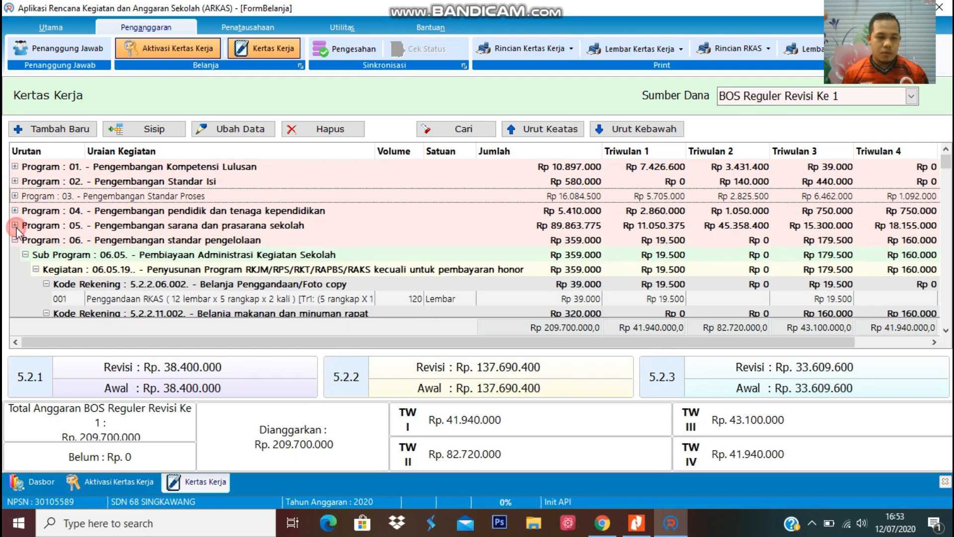
{"action": "left_click", "coordinate": [15, 240]}
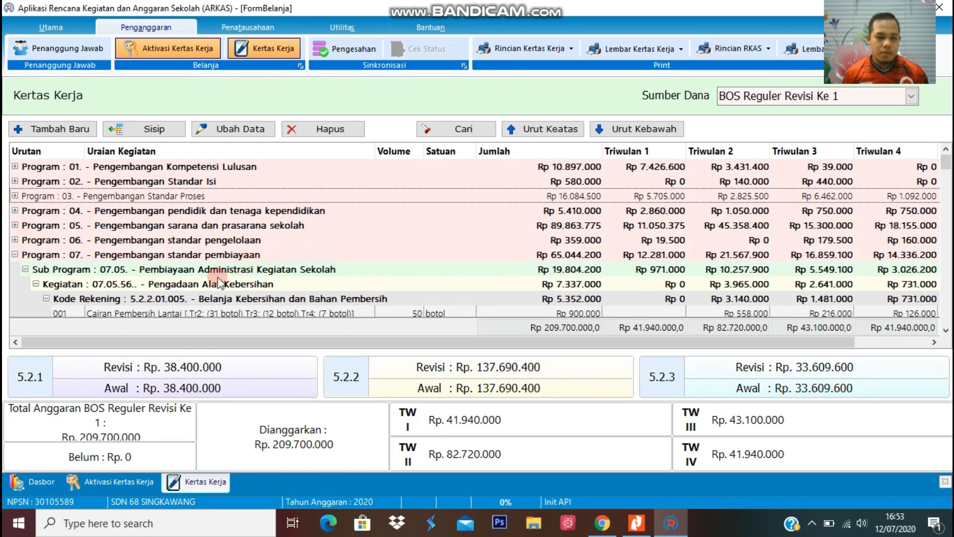
{"action": "scroll", "coordinate": [224, 276], "scroll_direction": "down", "scroll_amount": 10}
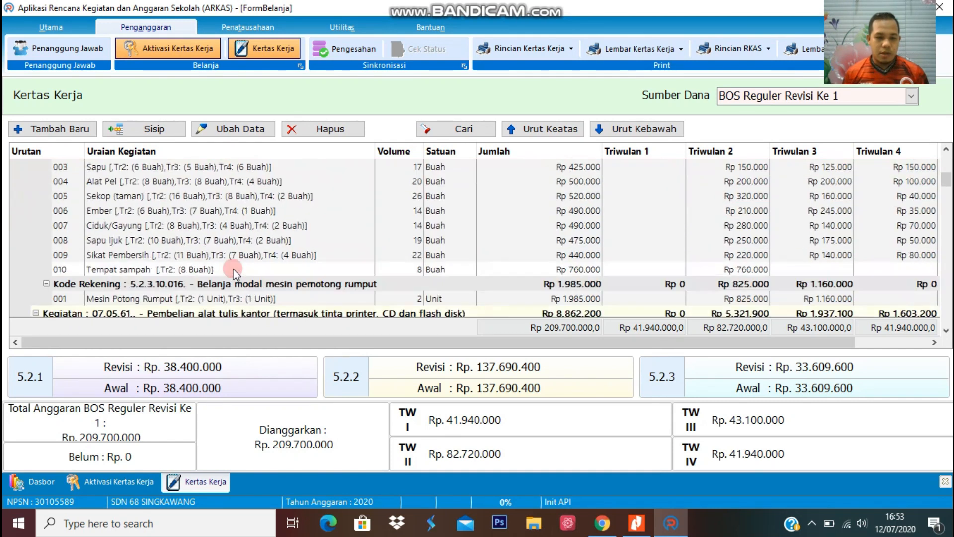
{"action": "scroll", "coordinate": [234, 272], "scroll_direction": "up", "scroll_amount": 6}
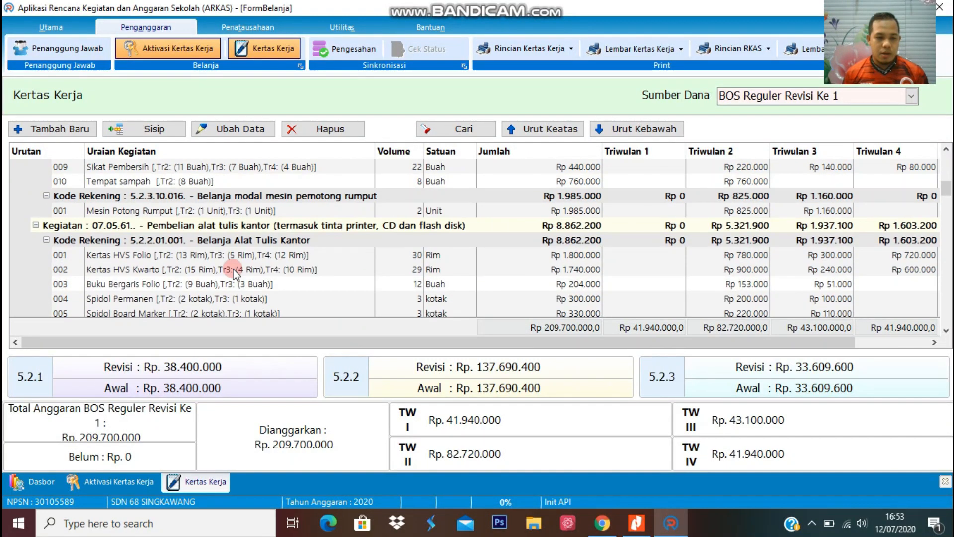
{"action": "left_click", "coordinate": [111, 211]}
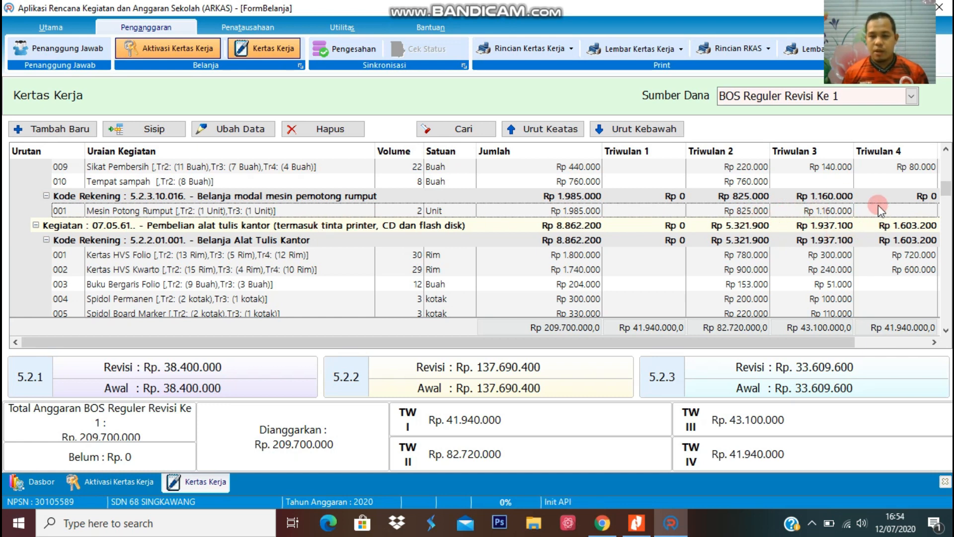
Edit the Tempat sampah entry under Belanja Kebersihan dan Bahan Pembersih, enabling Triwulan 3 with volume 8 Buah and Harga Satuan 95000.
{"action": "scroll", "coordinate": [723, 224], "scroll_direction": "up", "scroll_amount": 2}
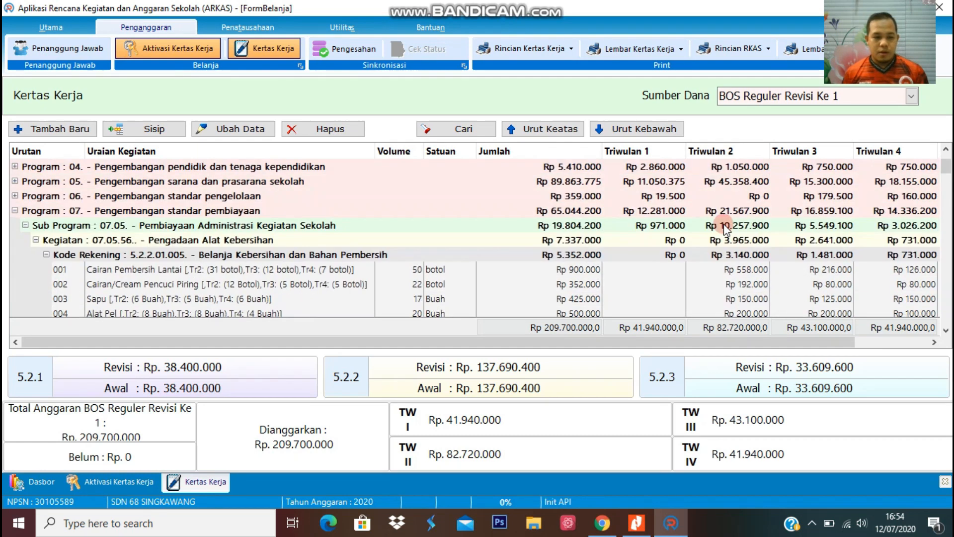
{"action": "scroll", "coordinate": [726, 226], "scroll_direction": "down", "scroll_amount": 1}
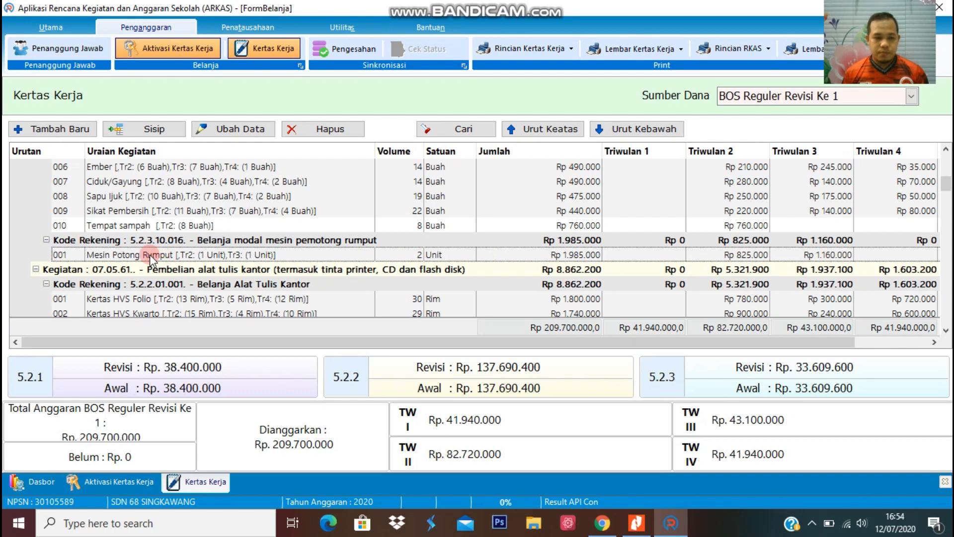
{"action": "left_click", "coordinate": [101, 228]}
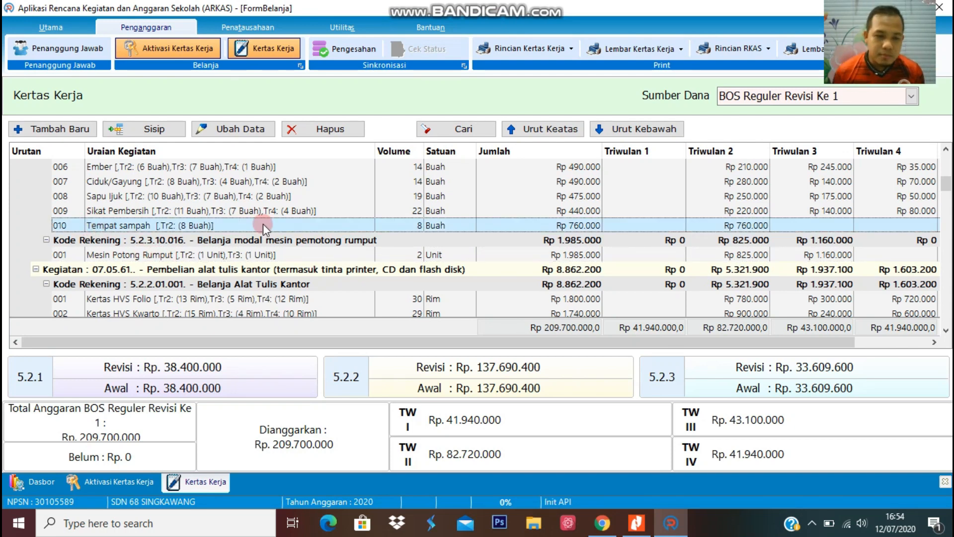
{"action": "left_click", "coordinate": [256, 210]}
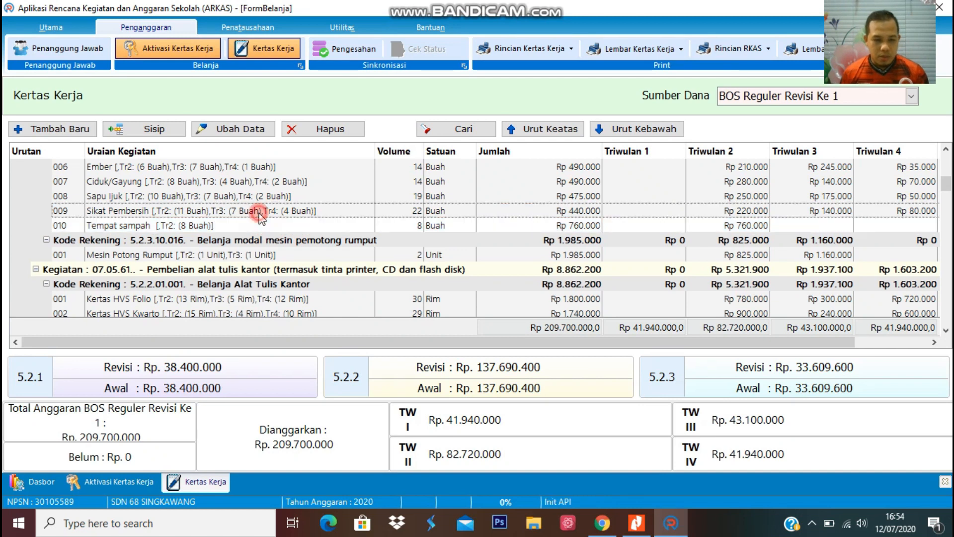
{"action": "left_click", "coordinate": [137, 229]}
{"action": "left_click", "coordinate": [372, 218]}
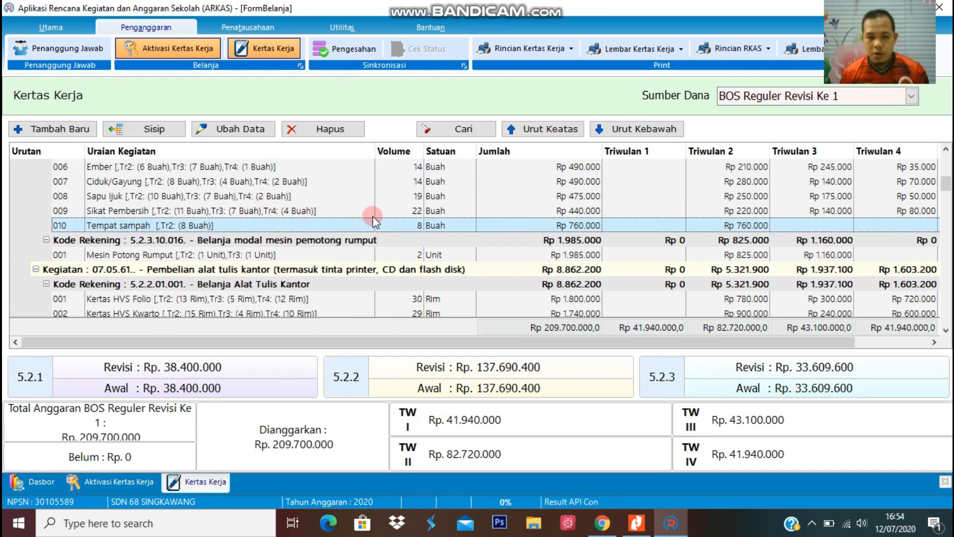
{"action": "left_click", "coordinate": [731, 226]}
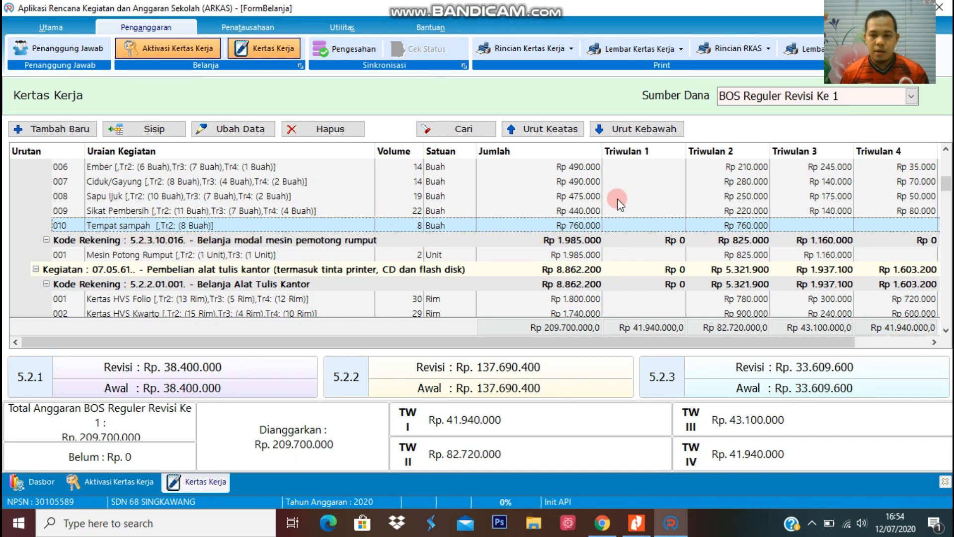
{"action": "double_click", "coordinate": [182, 228]}
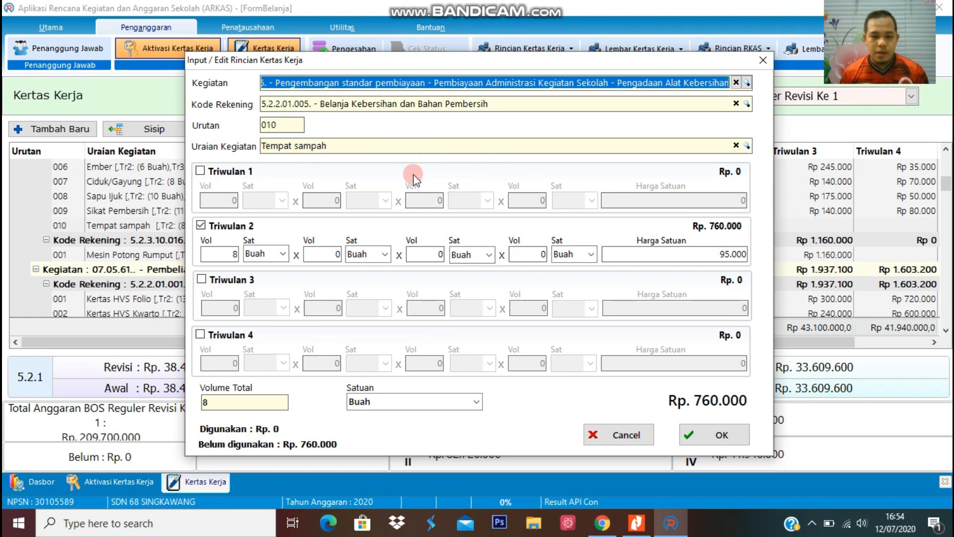
{"action": "left_click", "coordinate": [201, 280]}
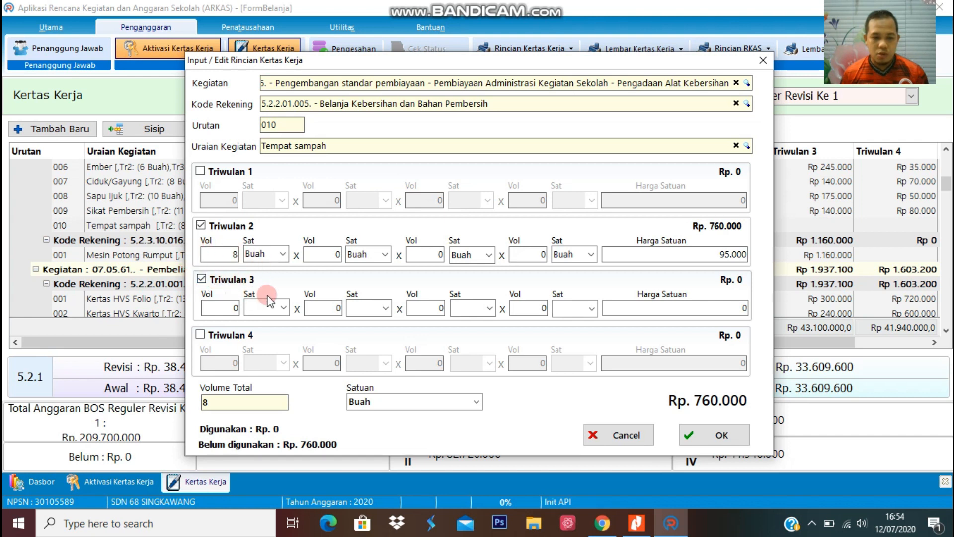
{"action": "double_click", "coordinate": [230, 308]}
{"action": "type", "text": "8"}
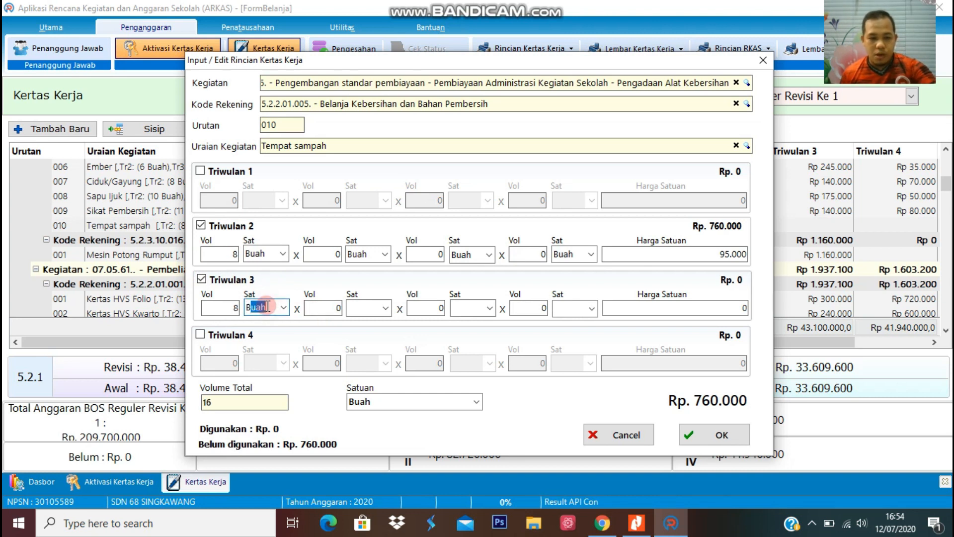
{"action": "double_click", "coordinate": [732, 308]}
{"action": "type", "text": "95000"}
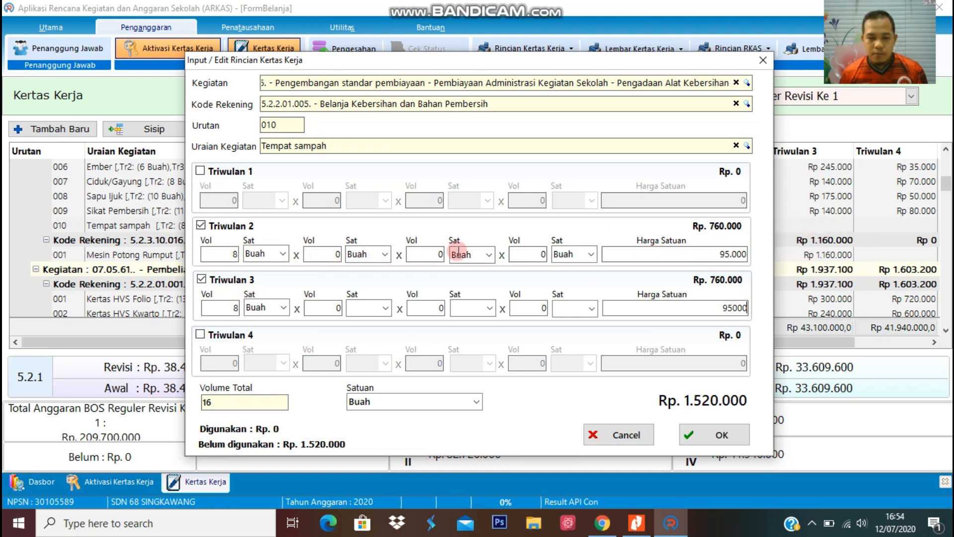
Clear the Triwulan 2 volume and Harga Satuan, disable Triwulan 2, and submit the Tempat sampah entry.
{"action": "left_click", "coordinate": [223, 254]}
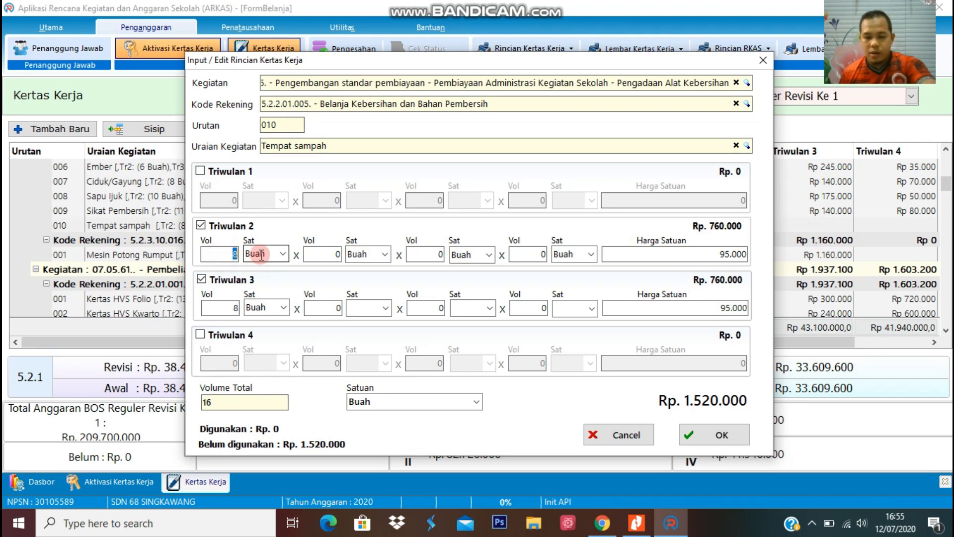
{"action": "key", "text": "BackSpace"}
{"action": "left_click", "coordinate": [740, 253]}
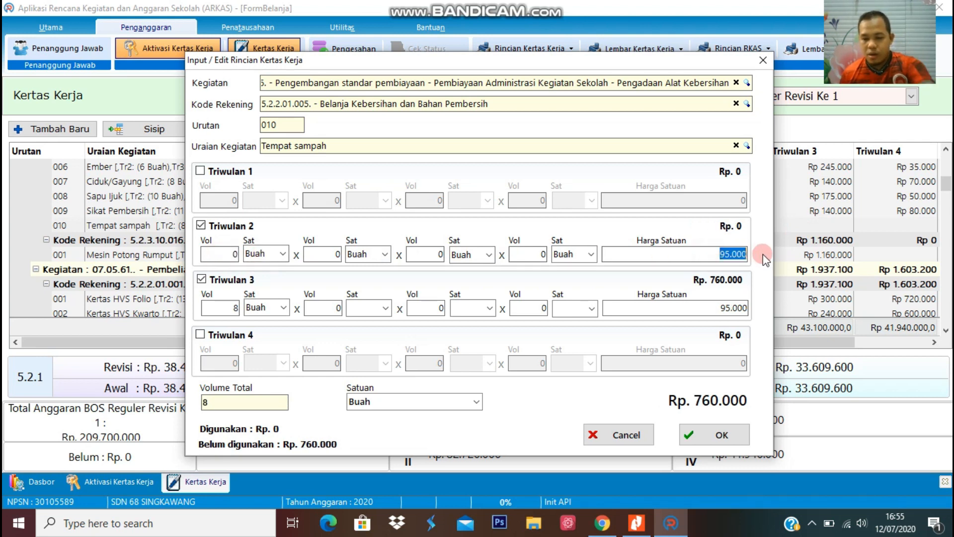
{"action": "key", "text": "BackSpace"}
{"action": "left_click", "coordinate": [202, 226]}
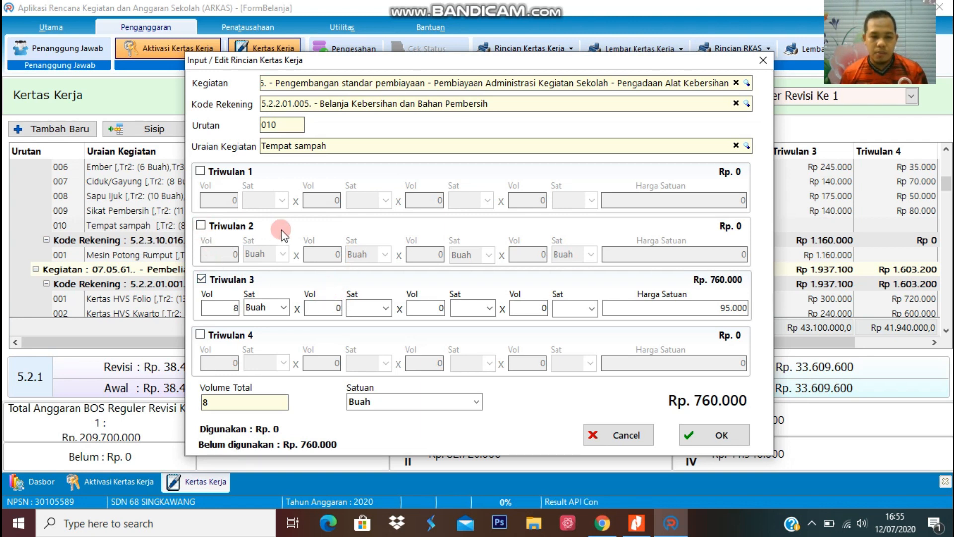
{"action": "left_click", "coordinate": [198, 228]}
{"action": "left_click", "coordinate": [198, 228]}
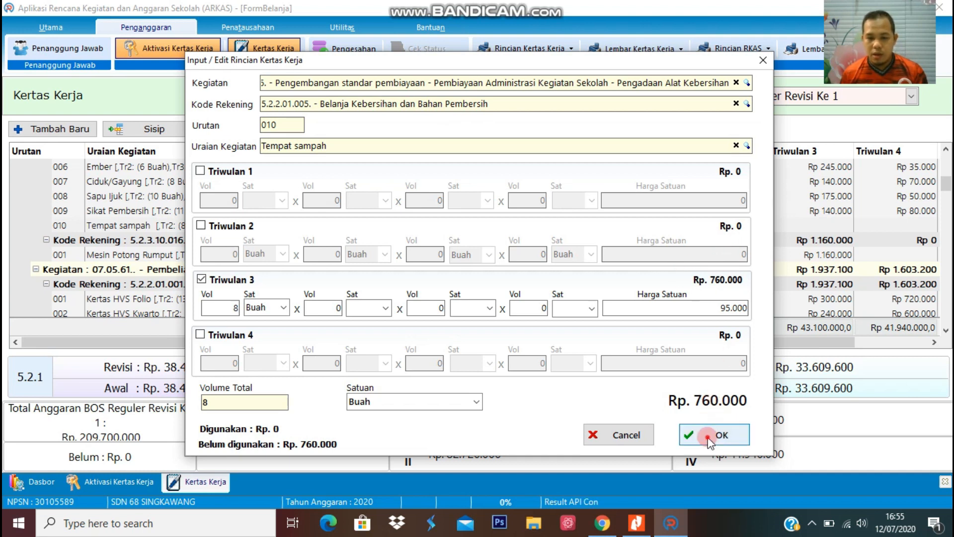
{"action": "left_click", "coordinate": [708, 437]}
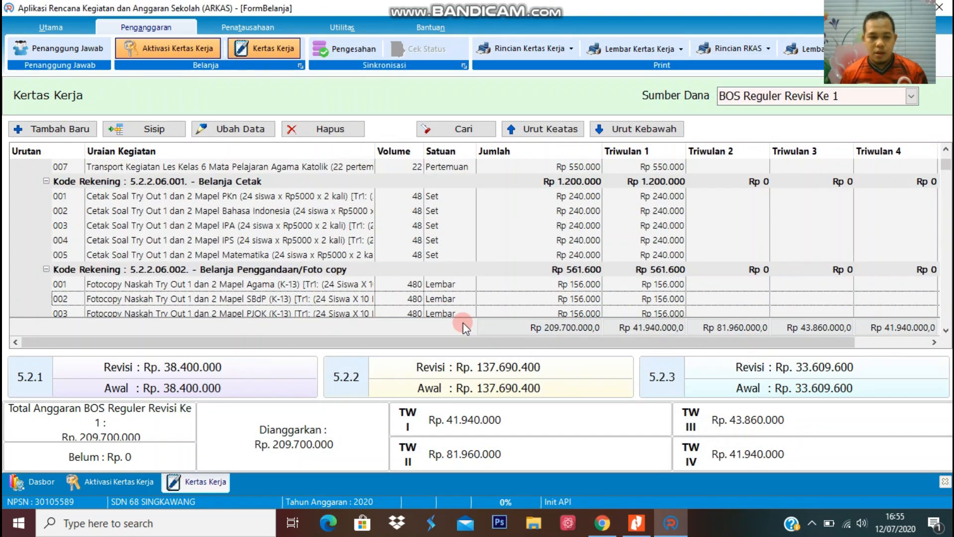
Collapse programs 01 to 06 and review the edited Tempat sampah entry under program 07.
{"action": "scroll", "coordinate": [337, 301], "scroll_direction": "up", "scroll_amount": 4}
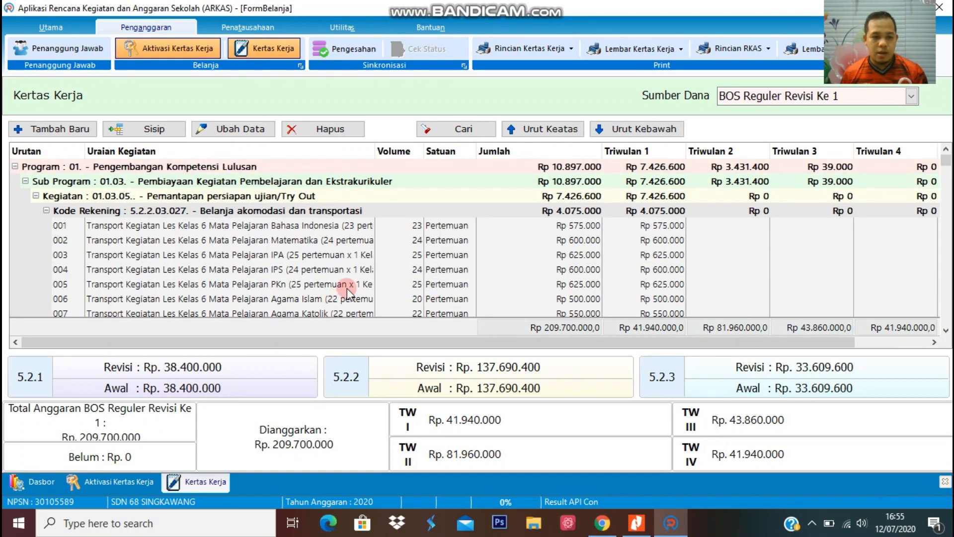
{"action": "left_click", "coordinate": [15, 166]}
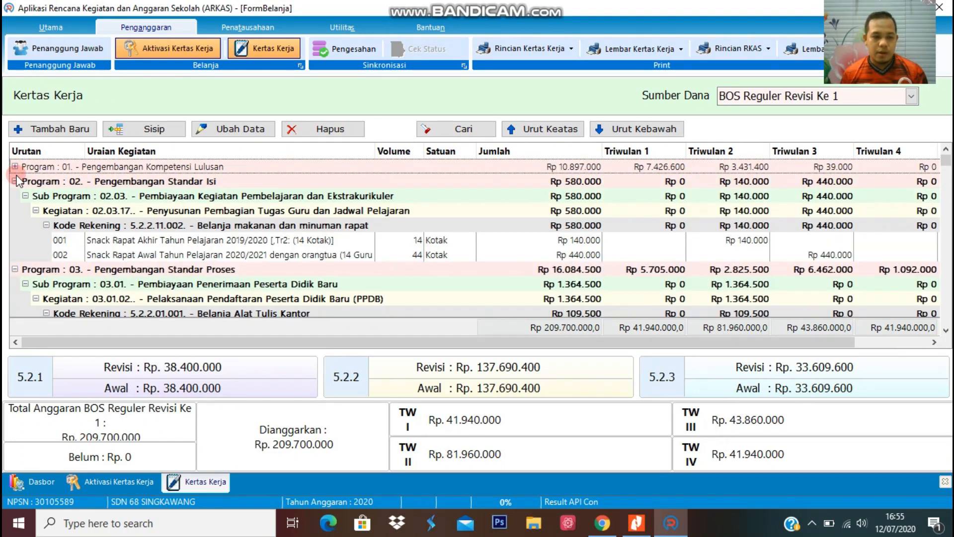
{"action": "left_click", "coordinate": [16, 181]}
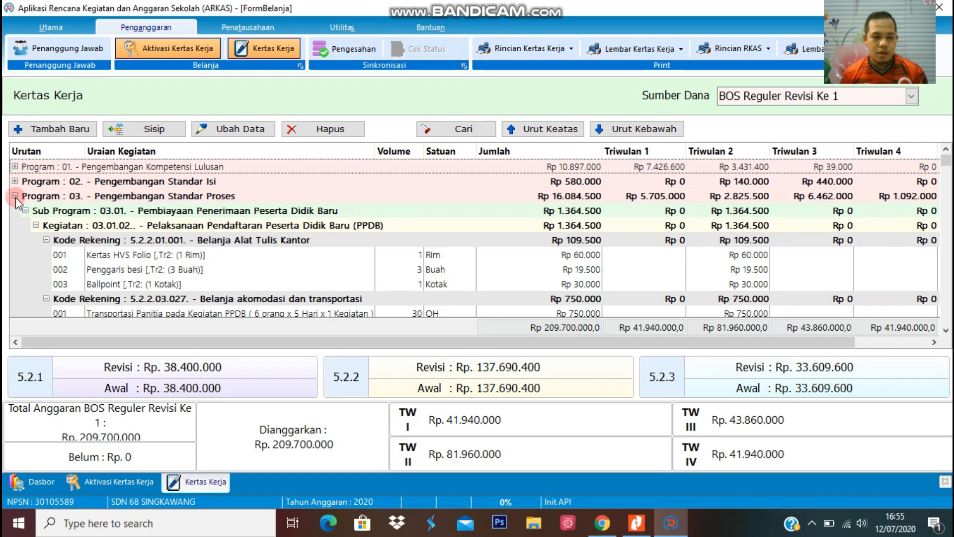
{"action": "left_click", "coordinate": [16, 196]}
{"action": "left_click", "coordinate": [16, 210]}
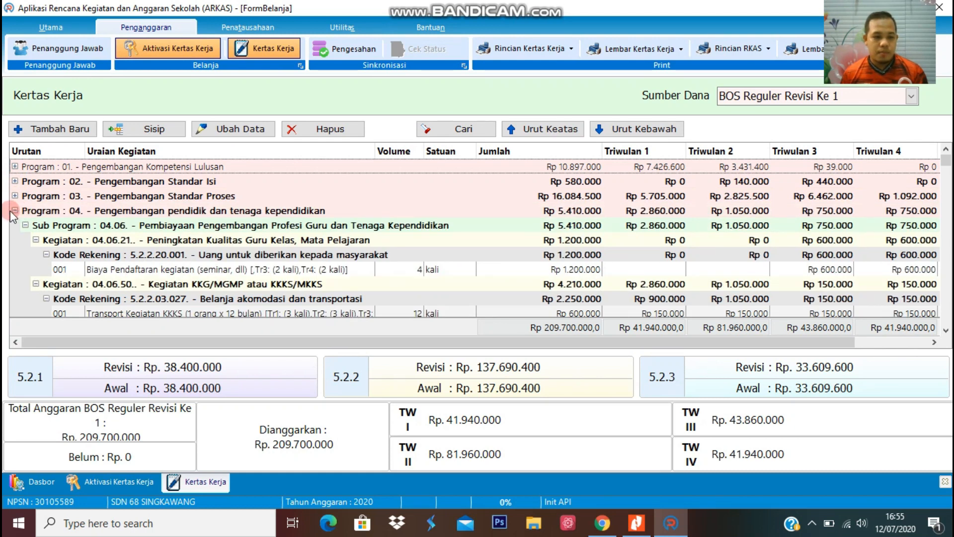
{"action": "left_click", "coordinate": [15, 225]}
{"action": "left_click", "coordinate": [16, 240]}
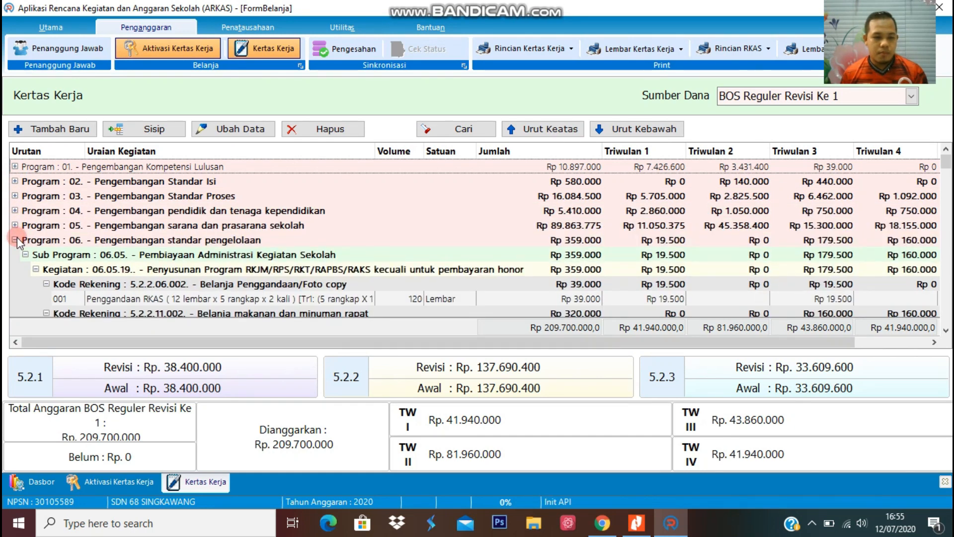
{"action": "left_click", "coordinate": [15, 256]}
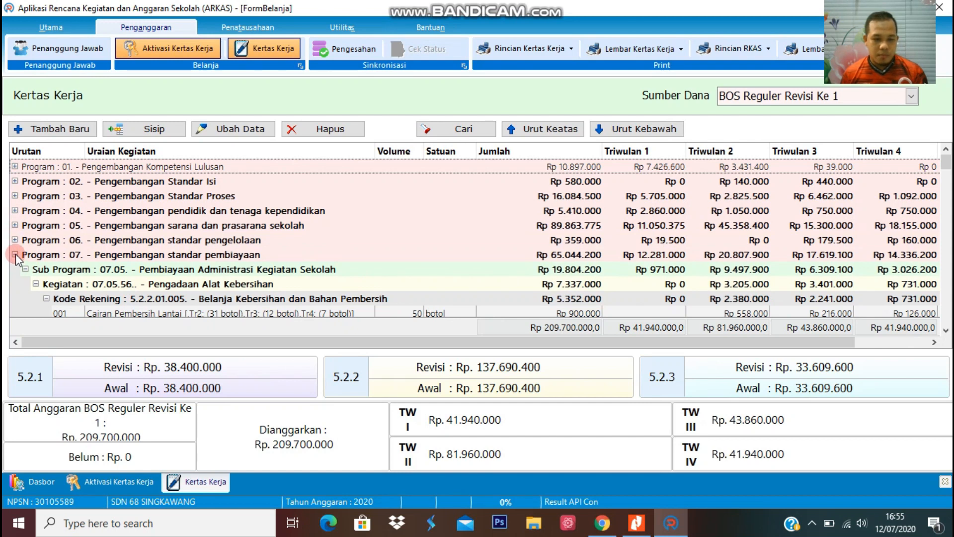
{"action": "scroll", "coordinate": [325, 285], "scroll_direction": "down", "scroll_amount": 6}
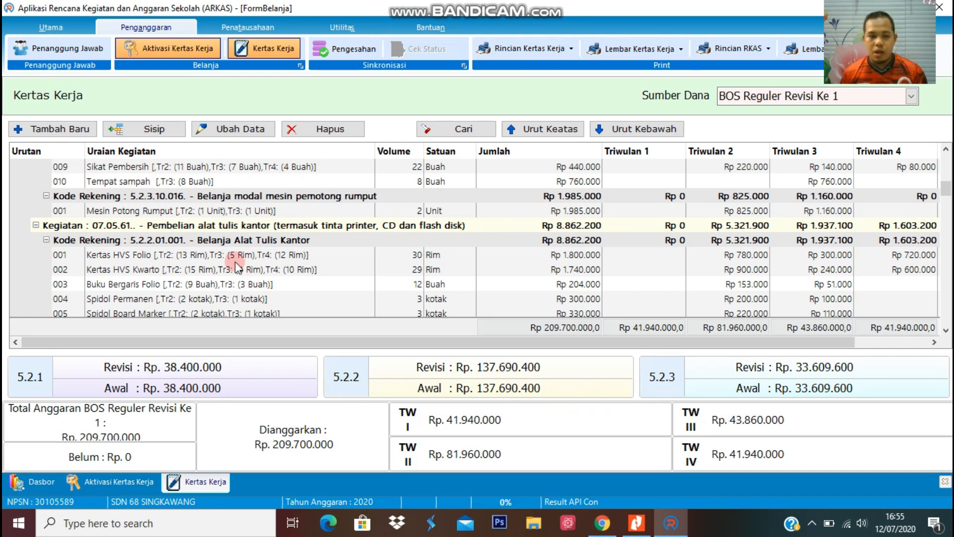
Edit the Tempat sampah entry and change its Kegiatan to 05.09.03, Pengadaan Printer atau printer plus scanner.
{"action": "left_click", "coordinate": [101, 184]}
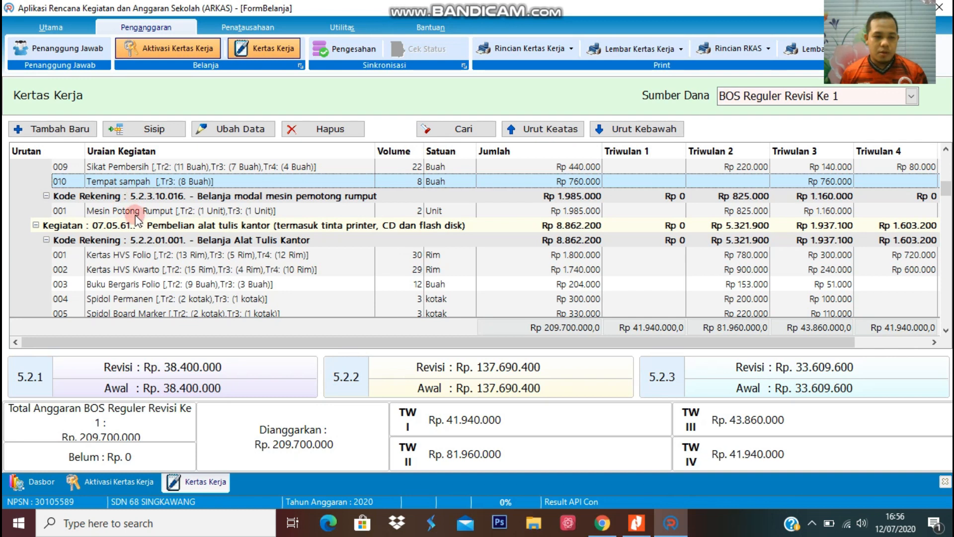
{"action": "double_click", "coordinate": [128, 184]}
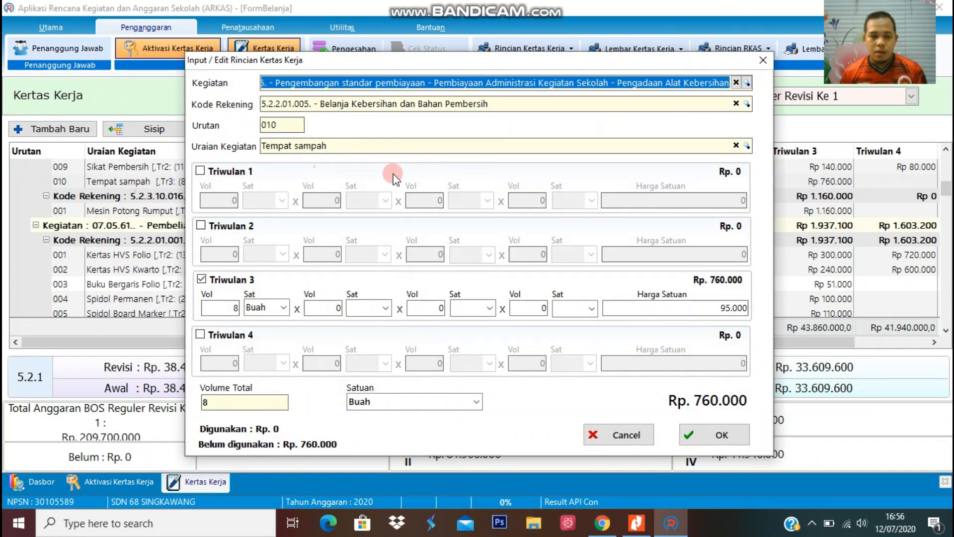
{"action": "left_click", "coordinate": [747, 83]}
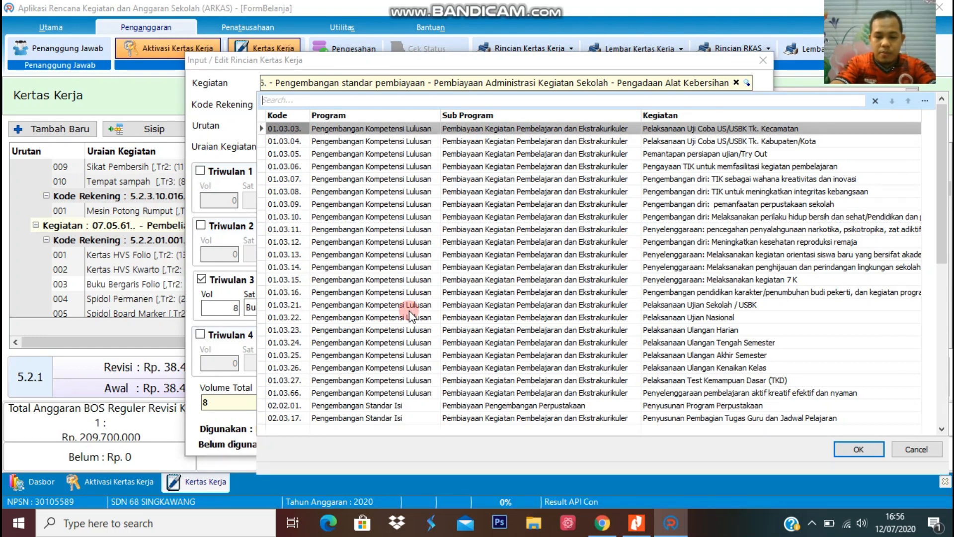
{"action": "type", "text": "printer"}
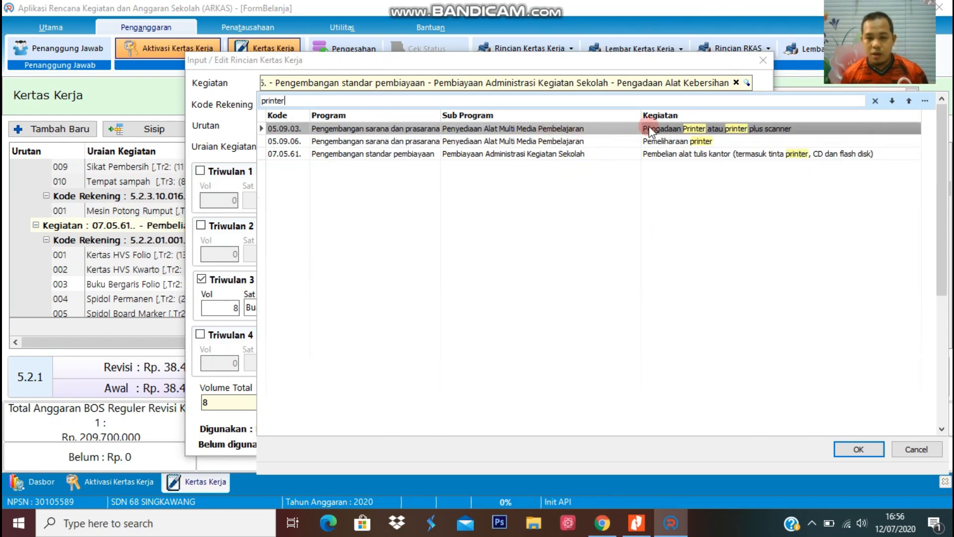
{"action": "double_click", "coordinate": [517, 128]}
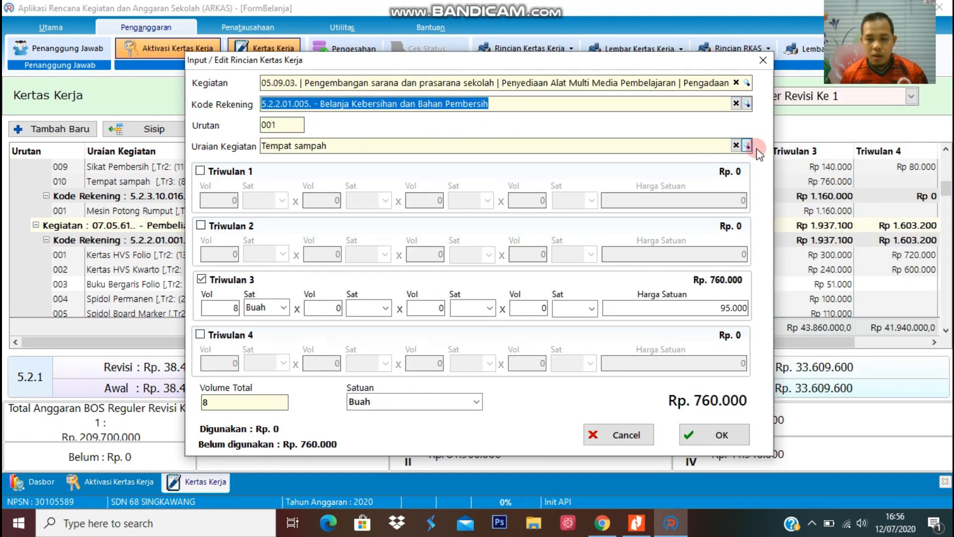
Set the Kode Rekening to 5.2.3.12.003, Belanja modal pengadaan printer, and the Uraian Kegiatan to Printer.
{"action": "left_click", "coordinate": [747, 104]}
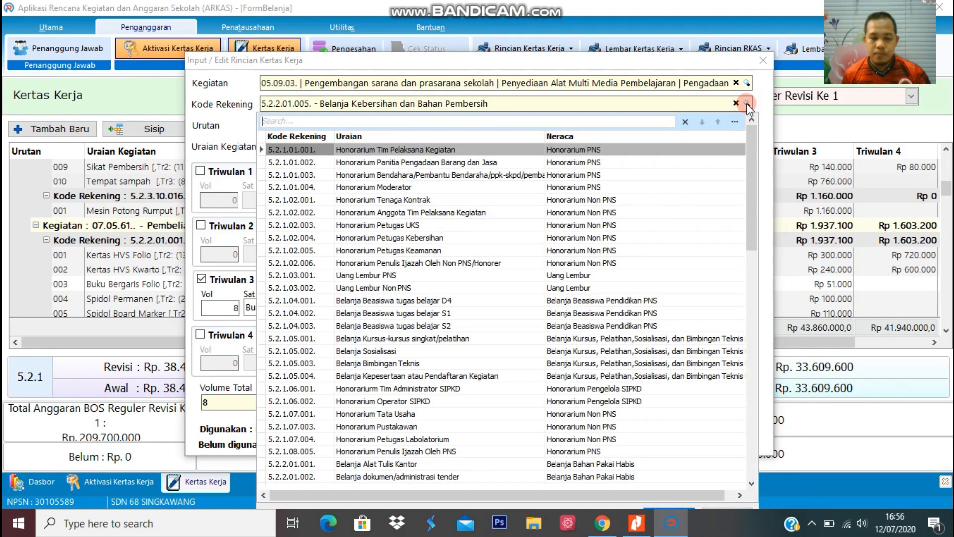
{"action": "type", "text": "print"}
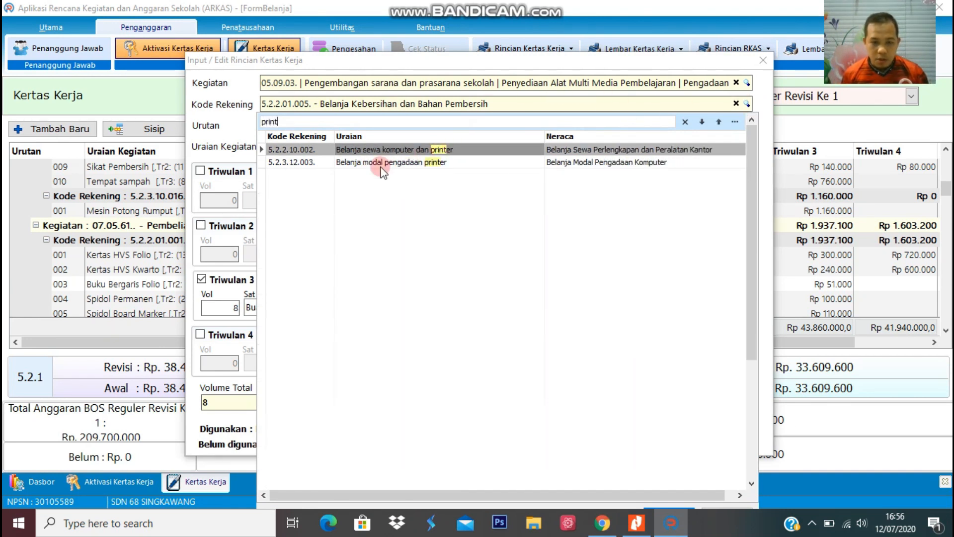
{"action": "left_click", "coordinate": [431, 164]}
{"action": "double_click", "coordinate": [431, 164]}
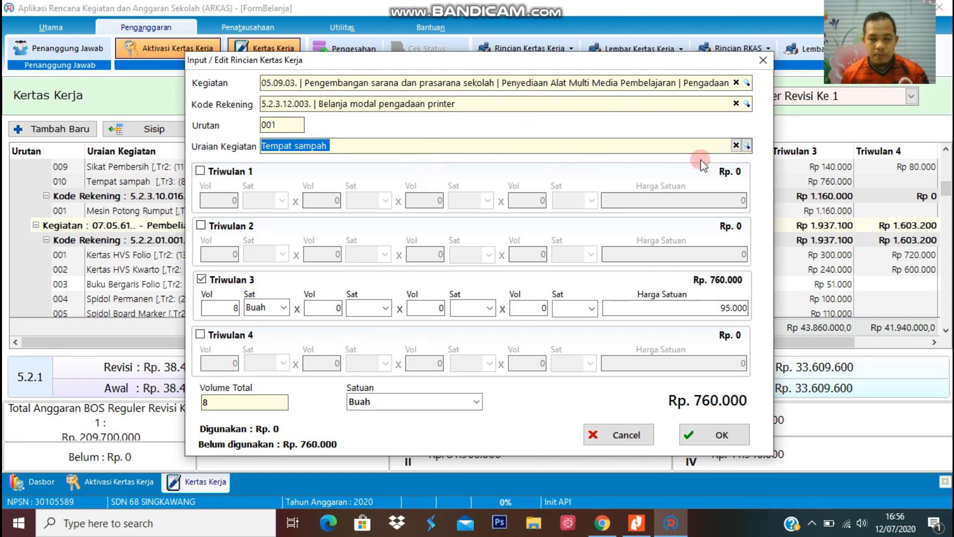
{"action": "left_click", "coordinate": [746, 146]}
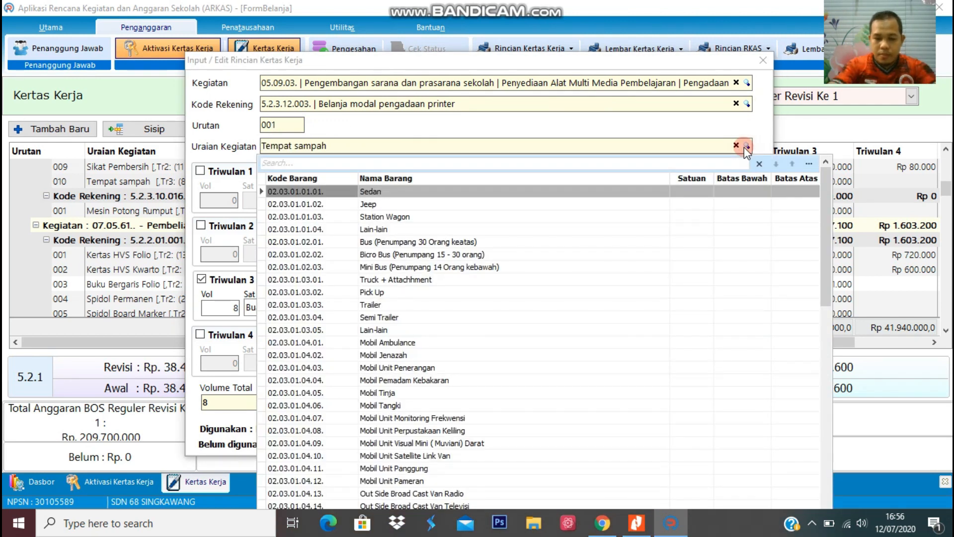
{"action": "type", "text": "print"}
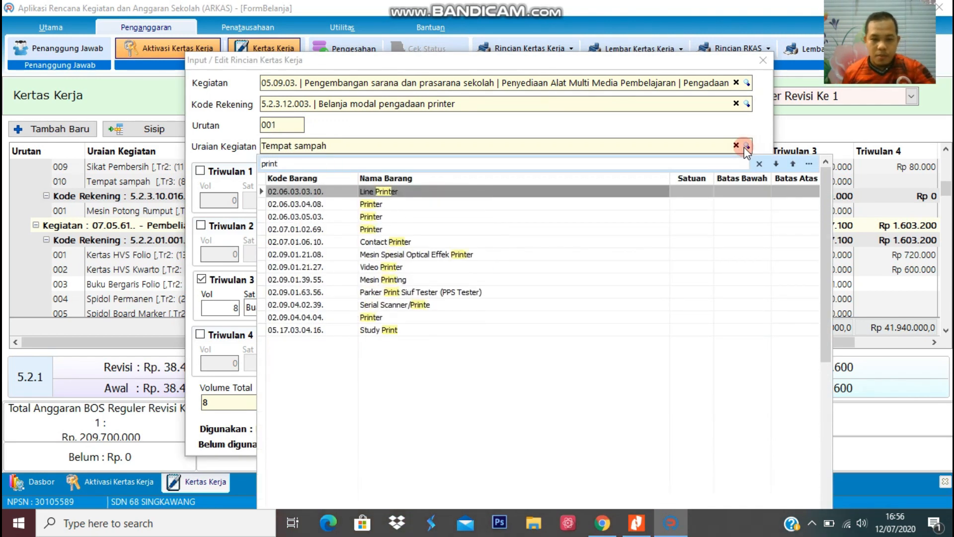
{"action": "double_click", "coordinate": [369, 204]}
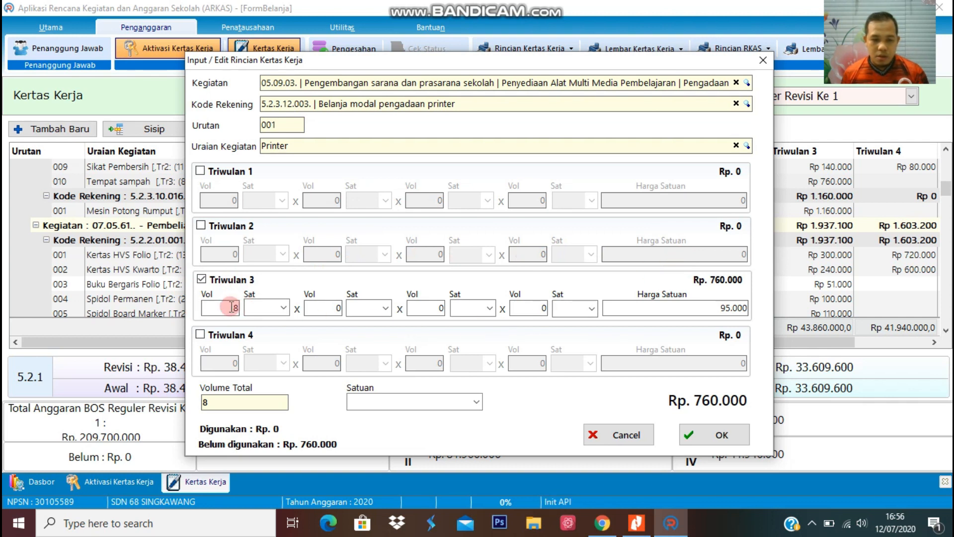
Set the Triwulan 3 volume to 1 and Harga Satuan to 760000, choose Unit as Satuan, and submit the Printer entry.
{"action": "left_click_drag", "start_coordinate": [232, 309], "coordinate": [261, 313]}
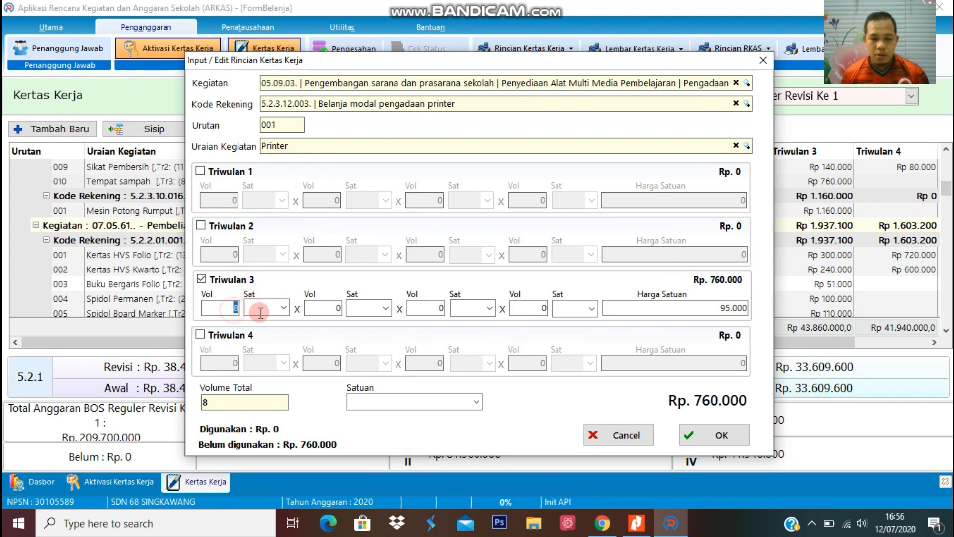
{"action": "type", "text": "1"}
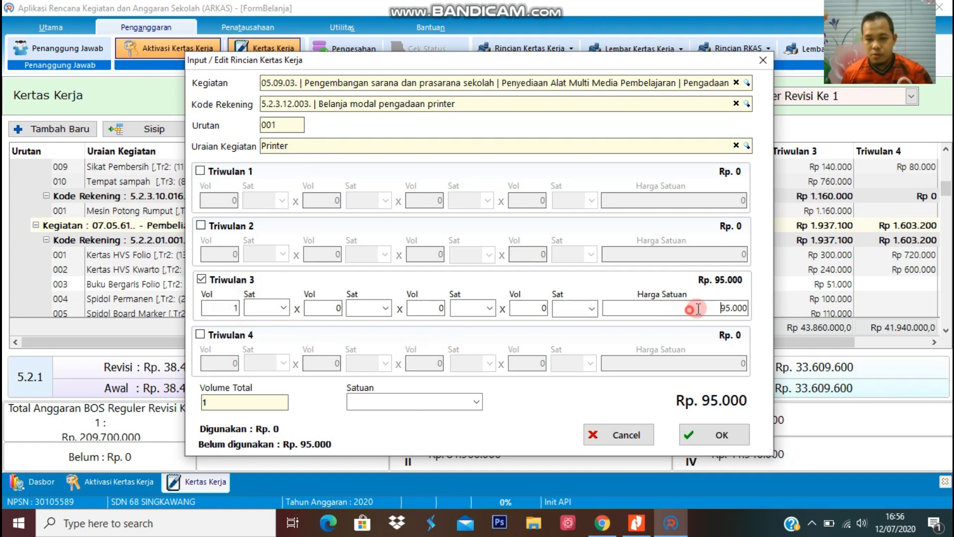
{"action": "left_click_drag", "start_coordinate": [692, 308], "coordinate": [765, 303]}
{"action": "type", "text": "760000"}
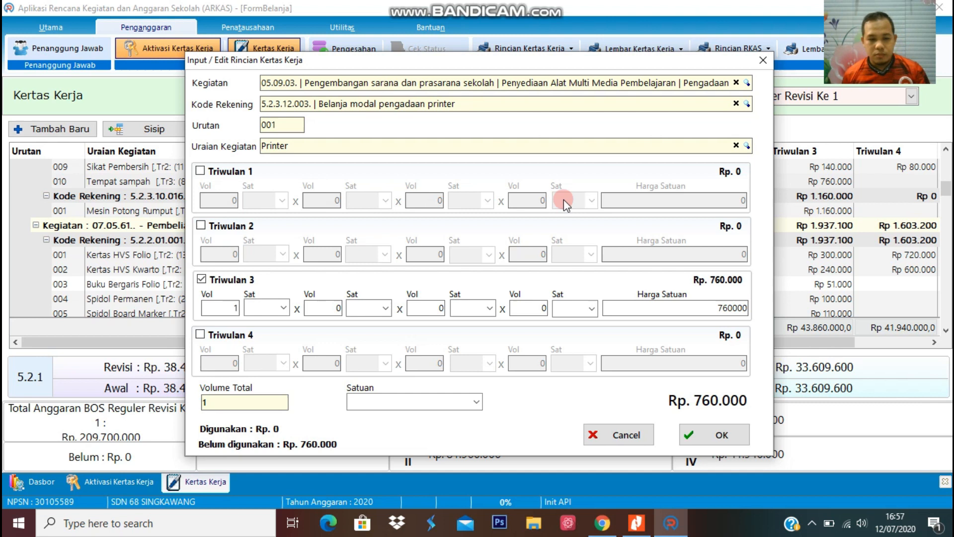
{"action": "left_click", "coordinate": [387, 404]}
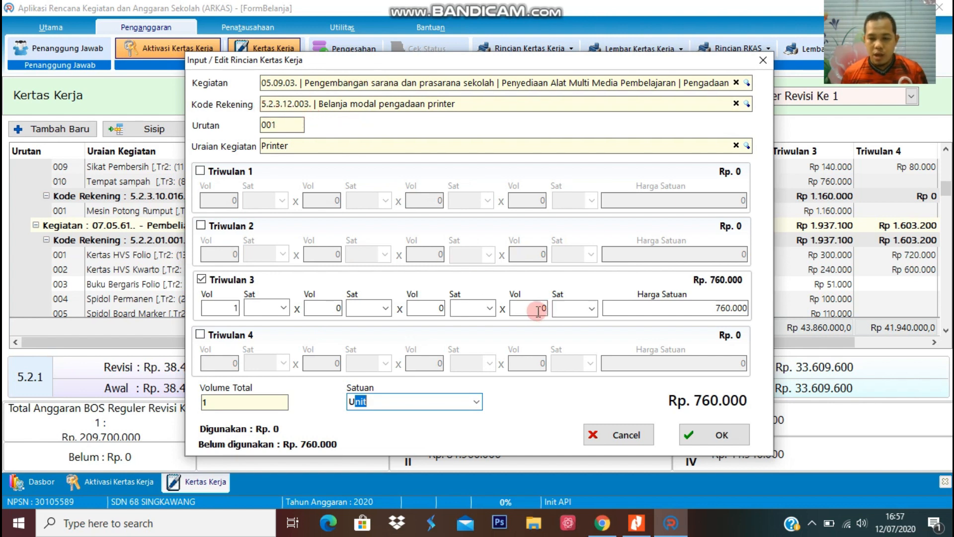
{"action": "left_click", "coordinate": [715, 438]}
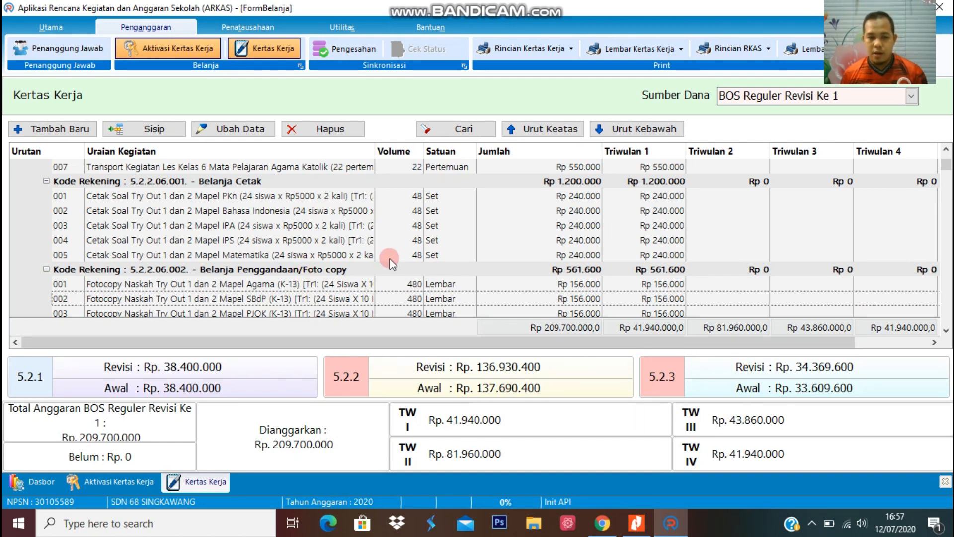
Collapse programs 01 and 02, and change the Printer entry's Kegiatan to 07.05.56, Pengadaan Alat Kebersihan.
{"action": "scroll", "coordinate": [298, 256], "scroll_direction": "up", "scroll_amount": 3}
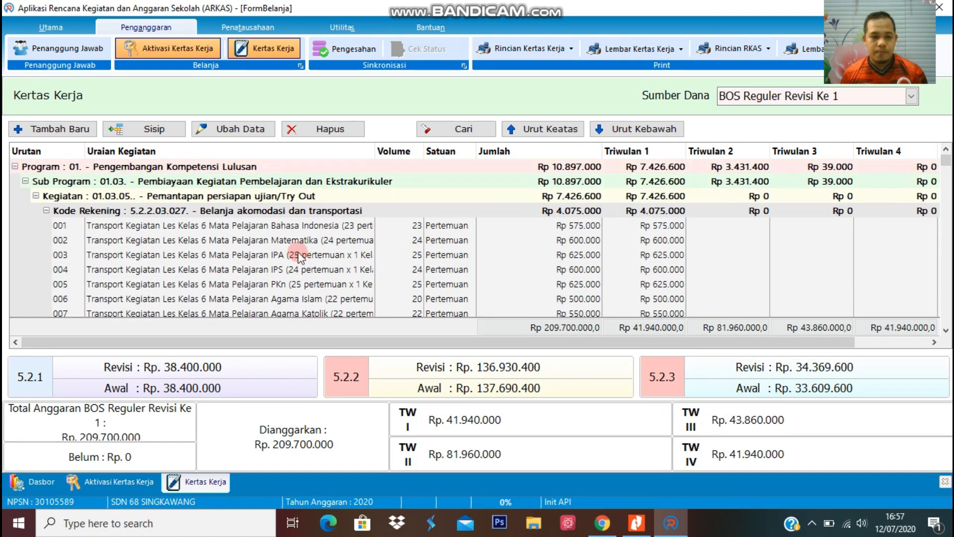
{"action": "left_click", "coordinate": [15, 167]}
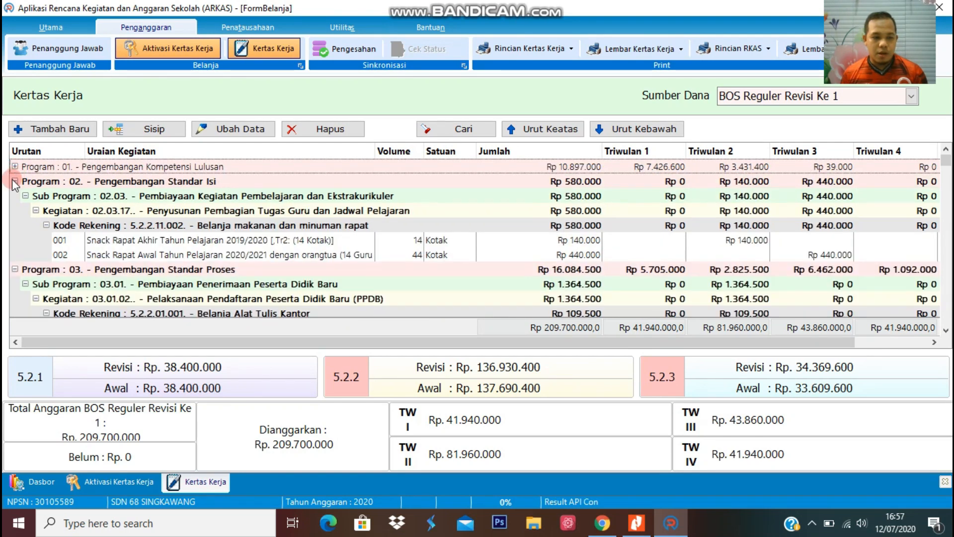
{"action": "left_click", "coordinate": [15, 181]}
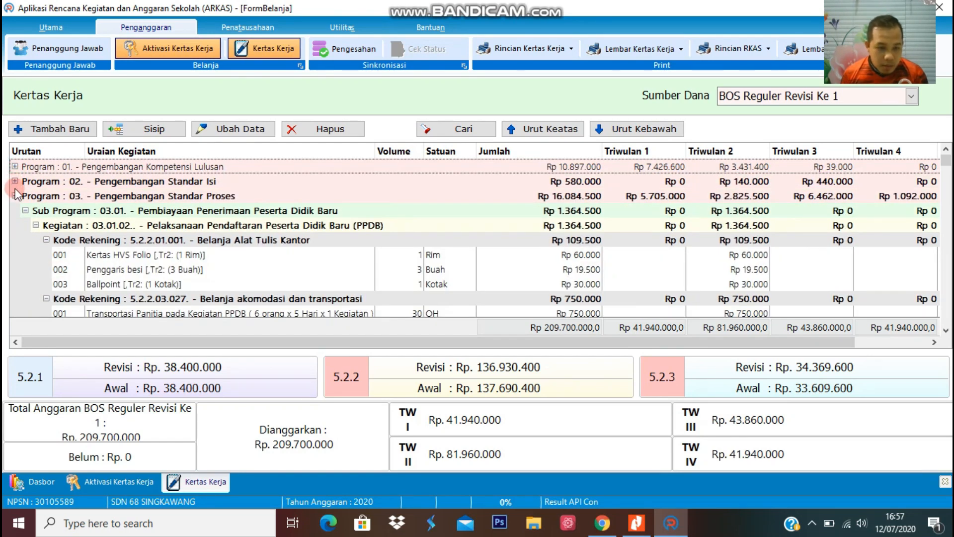
{"action": "scroll", "coordinate": [179, 274], "scroll_direction": "down", "scroll_amount": 5}
{"action": "left_click", "coordinate": [117, 299]}
{"action": "double_click", "coordinate": [116, 299]}
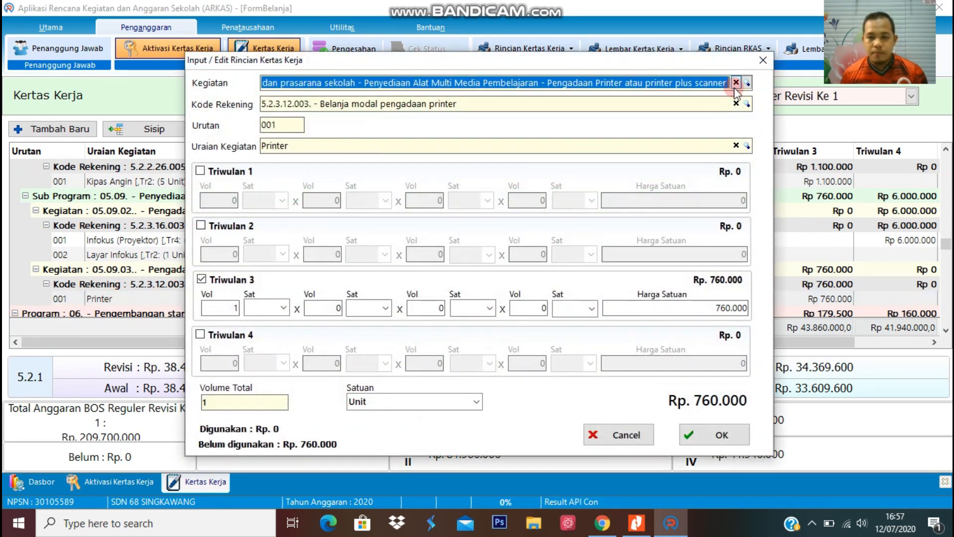
{"action": "left_click", "coordinate": [747, 83]}
{"action": "type", "text": "kebersi"}
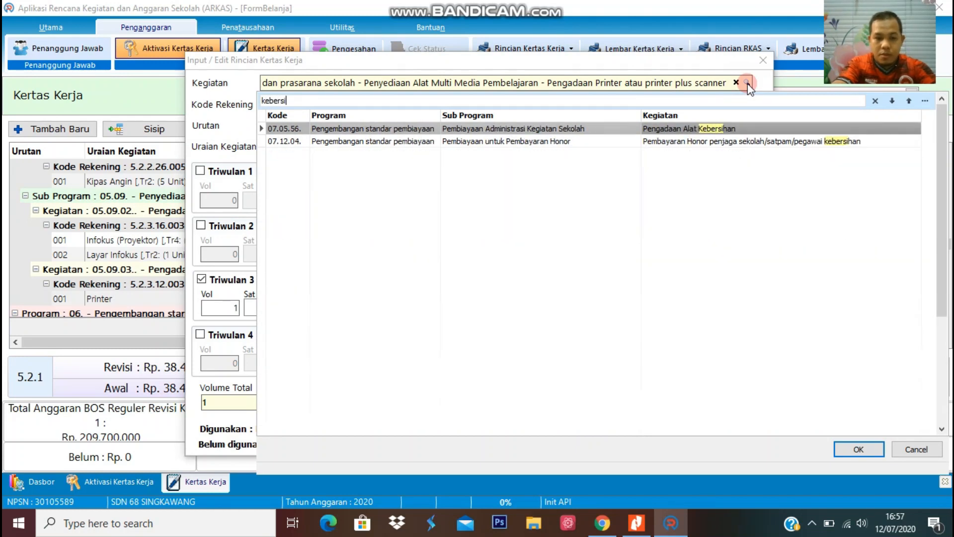
{"action": "key", "text": "Return"}
Set the Kode Rekening to 5.2.2.01.005, Belanja Kebersihan dan Bahan Pembersih, and the Uraian Kegiatan to Tempat sampah.
{"action": "left_click", "coordinate": [746, 145]}
{"action": "type", "text": "sampah"}
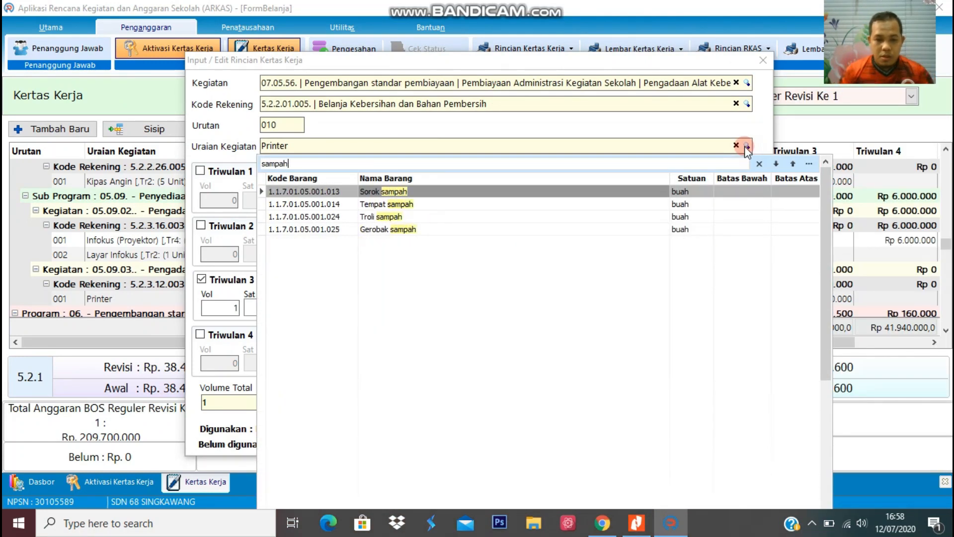
{"action": "double_click", "coordinate": [386, 204]}
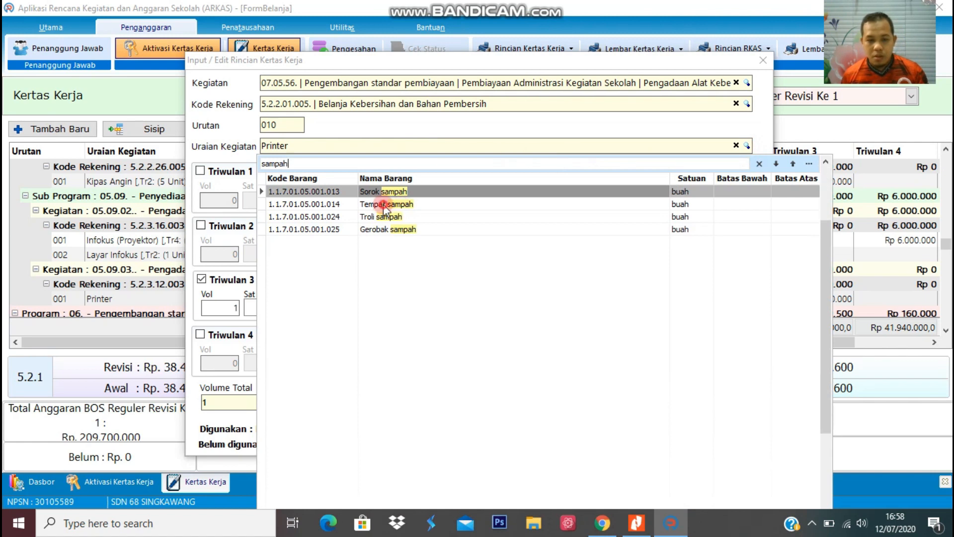
Set the Triwulan 3 volume to 8 and Harga Satuan to 95000, and submit the Tempat sampah entry.
{"action": "left_click", "coordinate": [222, 307]}
{"action": "left_click_drag", "start_coordinate": [223, 310], "coordinate": [257, 309]}
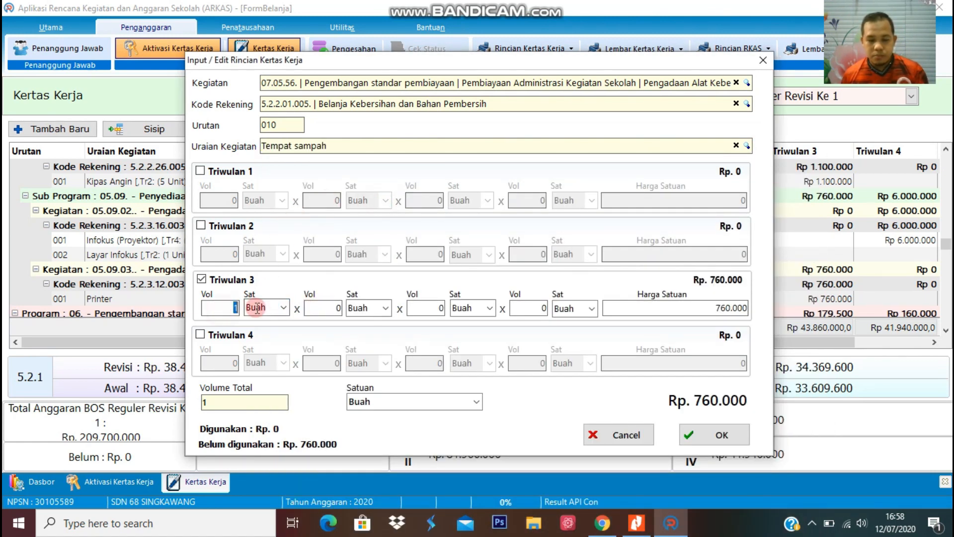
{"action": "type", "text": "8"}
{"action": "left_click_drag", "start_coordinate": [691, 307], "coordinate": [770, 304]}
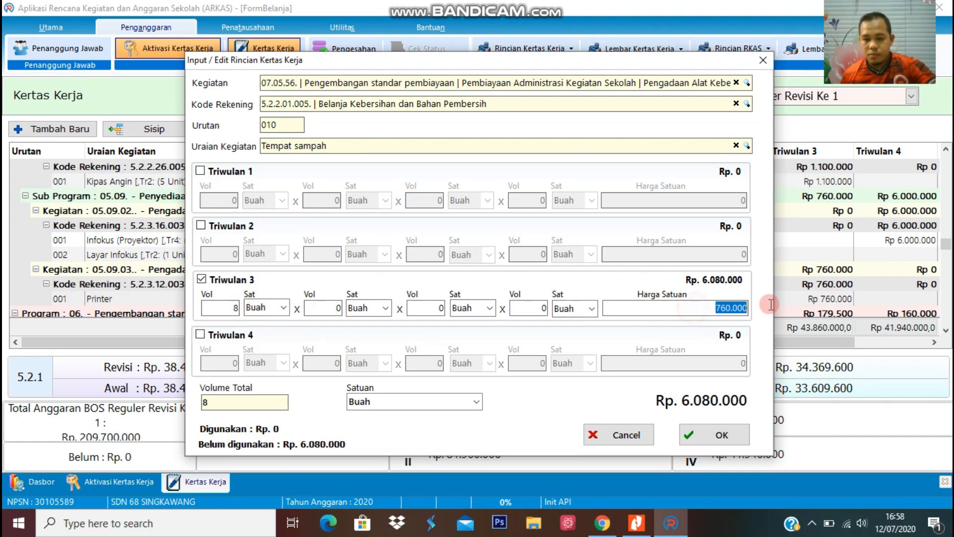
{"action": "type", "text": "95000"}
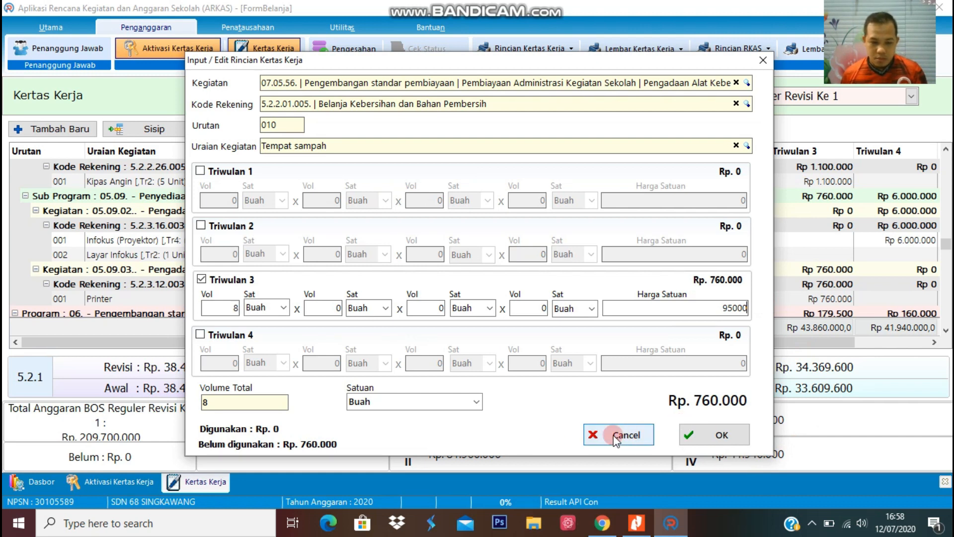
{"action": "left_click", "coordinate": [722, 436]}
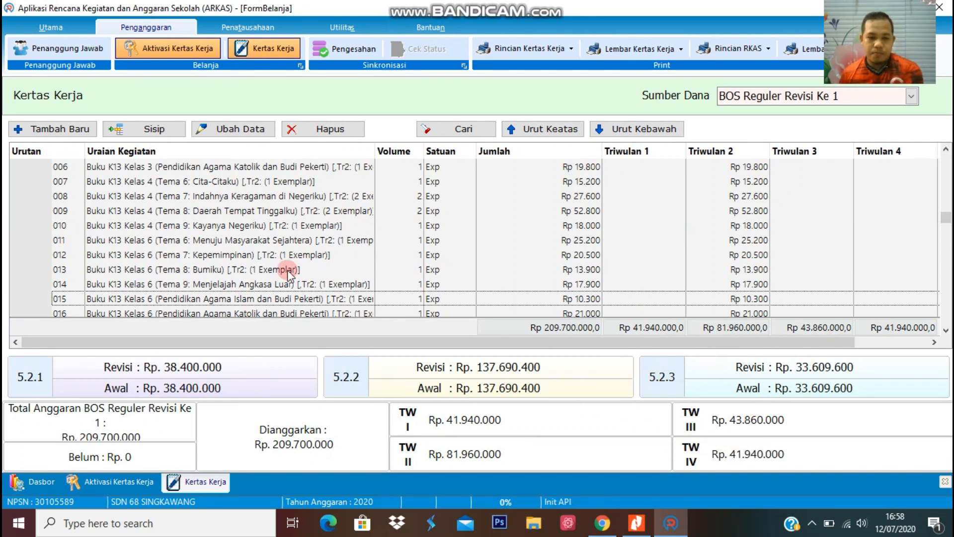
Try to disable Triwulan 2 in the Mesin Potong Rumput entry under Kegiatan 07.05.56, and close the entry without saving.
{"action": "scroll", "coordinate": [265, 258], "scroll_direction": "up", "scroll_amount": 5}
{"action": "scroll", "coordinate": [265, 258], "scroll_direction": "up", "scroll_amount": 3}
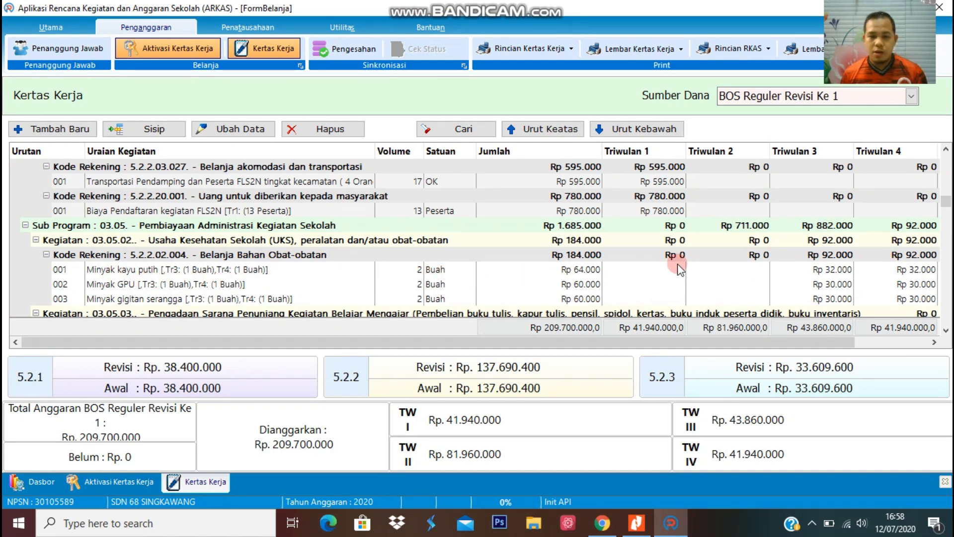
{"action": "scroll", "coordinate": [373, 250], "scroll_direction": "up", "scroll_amount": 10}
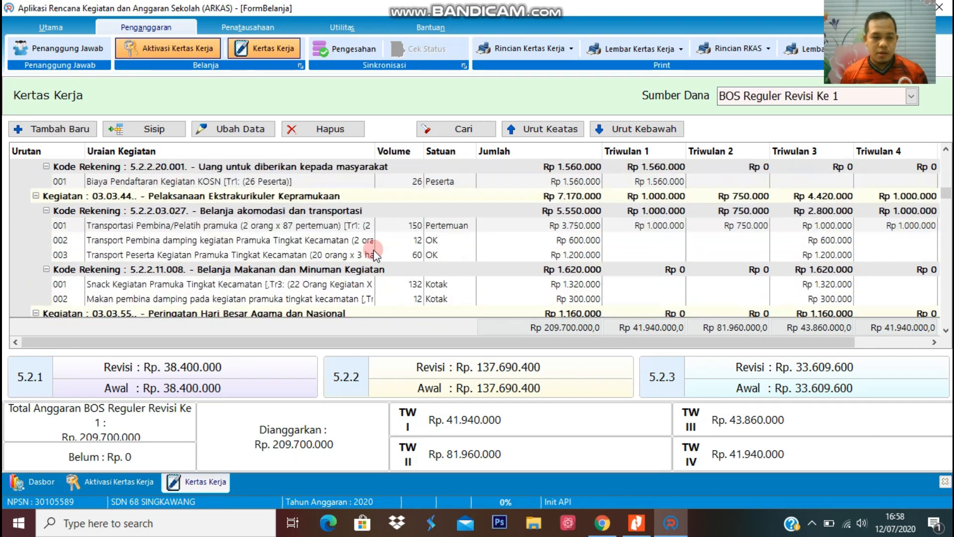
{"action": "scroll", "coordinate": [374, 249], "scroll_direction": "up", "scroll_amount": 5}
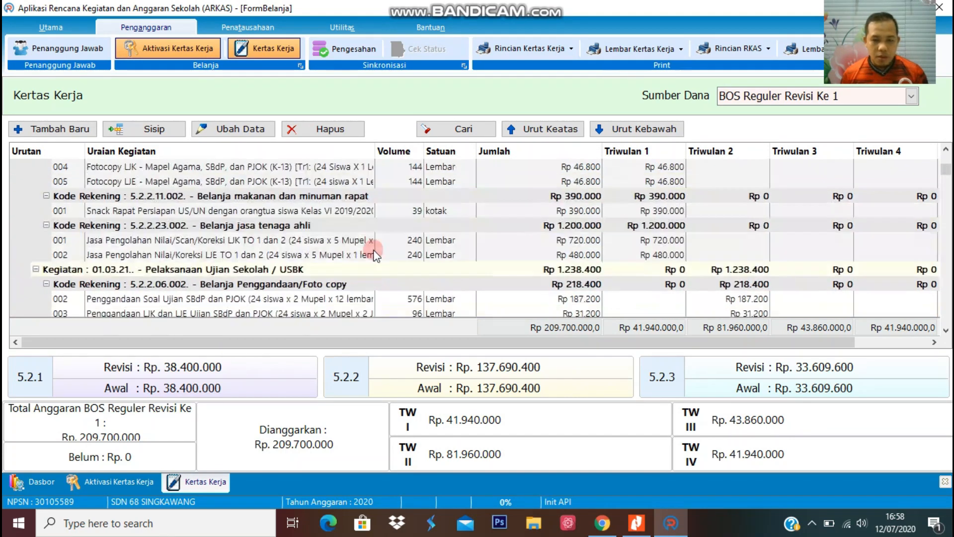
{"action": "scroll", "coordinate": [374, 250], "scroll_direction": "down", "scroll_amount": 5}
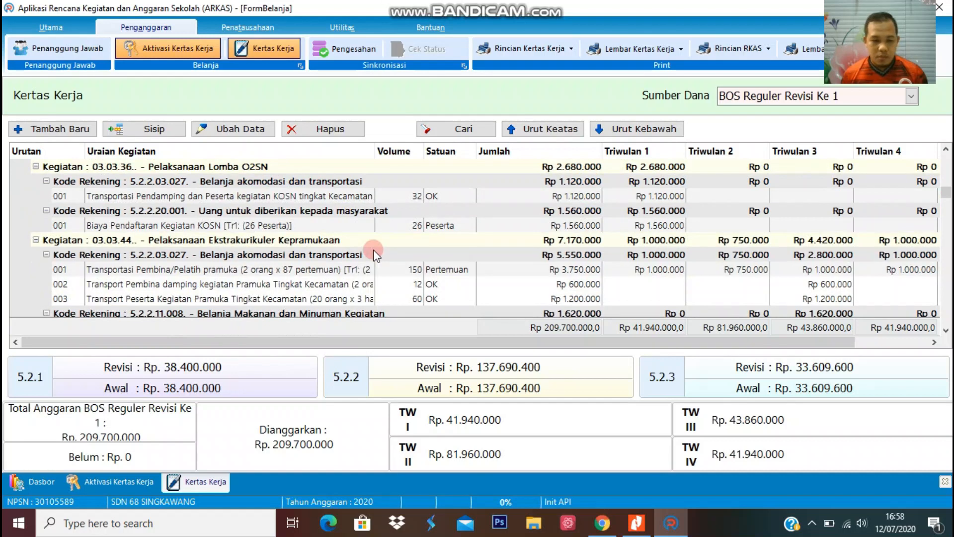
{"action": "scroll", "coordinate": [374, 250], "scroll_direction": "down", "scroll_amount": 10}
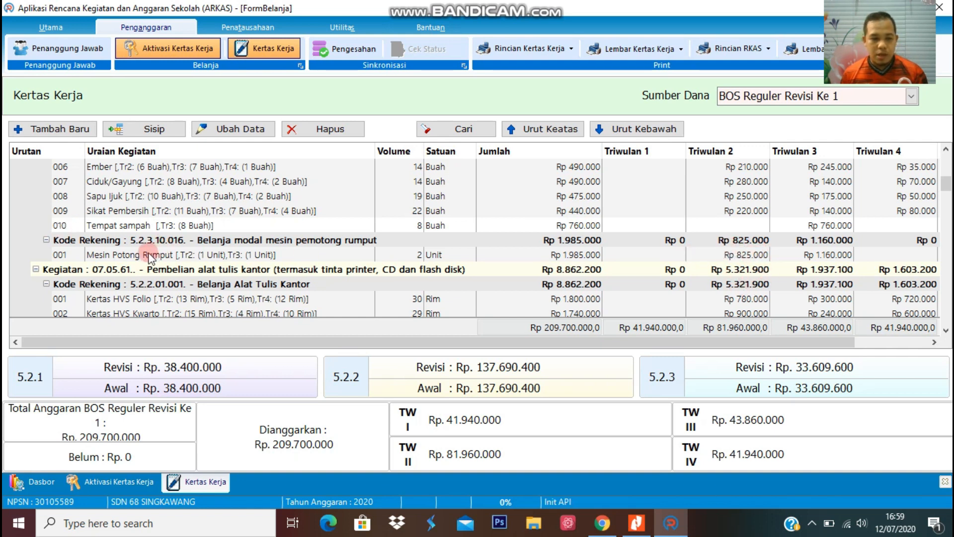
{"action": "left_click", "coordinate": [119, 254]}
{"action": "double_click", "coordinate": [119, 254]}
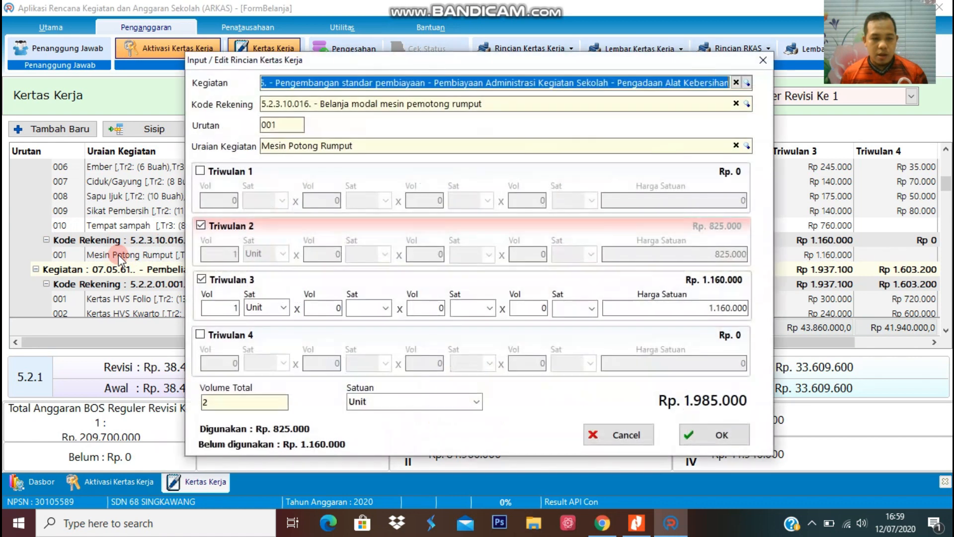
{"action": "left_click", "coordinate": [201, 227]}
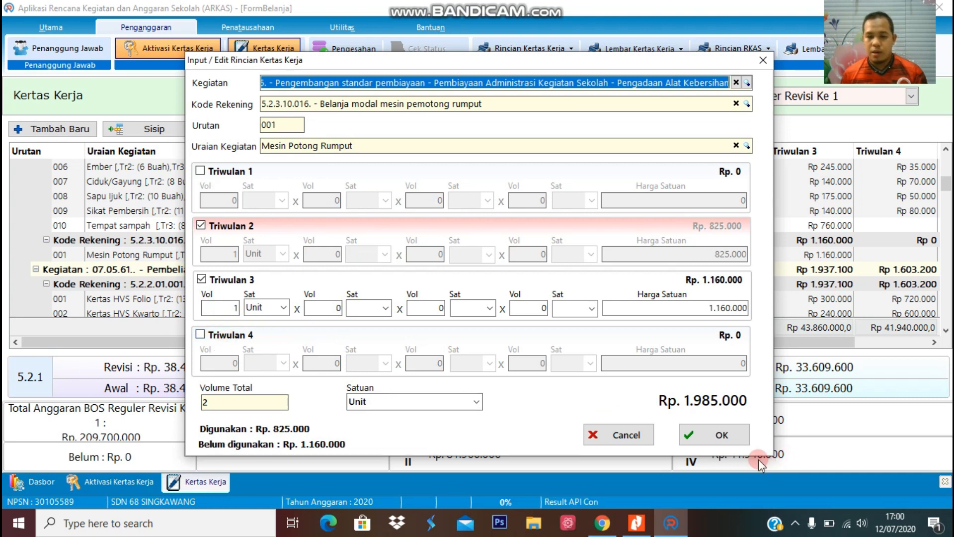
{"action": "left_click", "coordinate": [763, 60]}
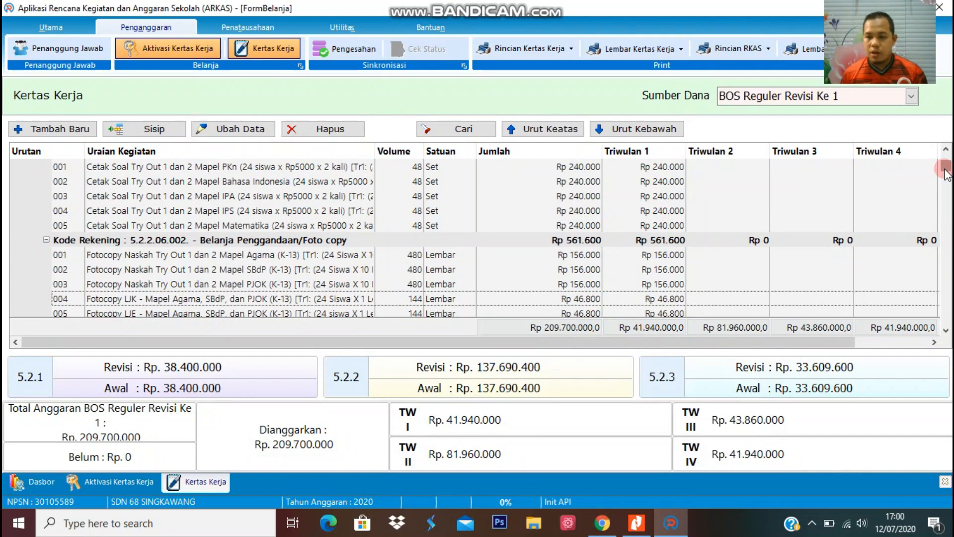
{"action": "left_click_drag", "start_coordinate": [944, 171], "coordinate": [944, 155]}
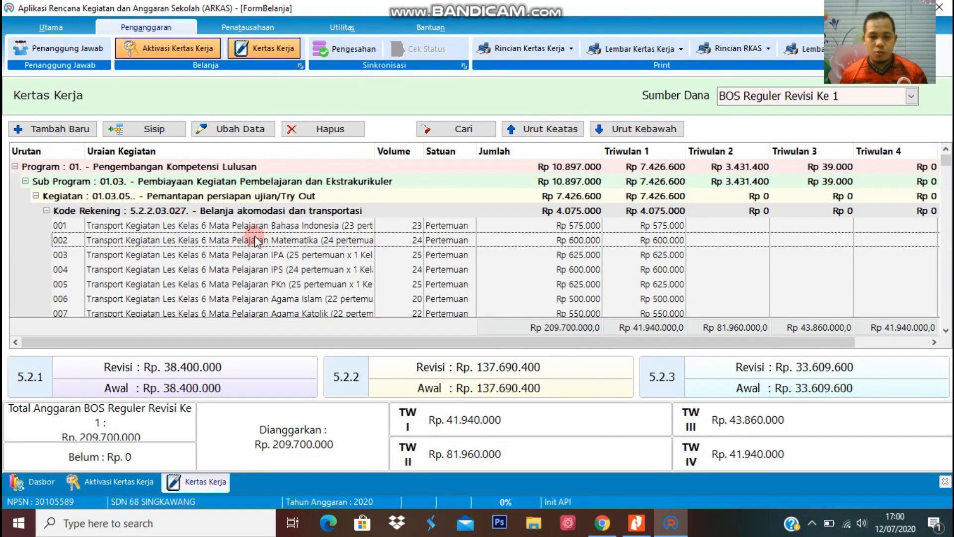
{"action": "scroll", "coordinate": [256, 248], "scroll_direction": "down", "scroll_amount": 5}
{"action": "scroll", "coordinate": [256, 242], "scroll_direction": "down", "scroll_amount": 3}
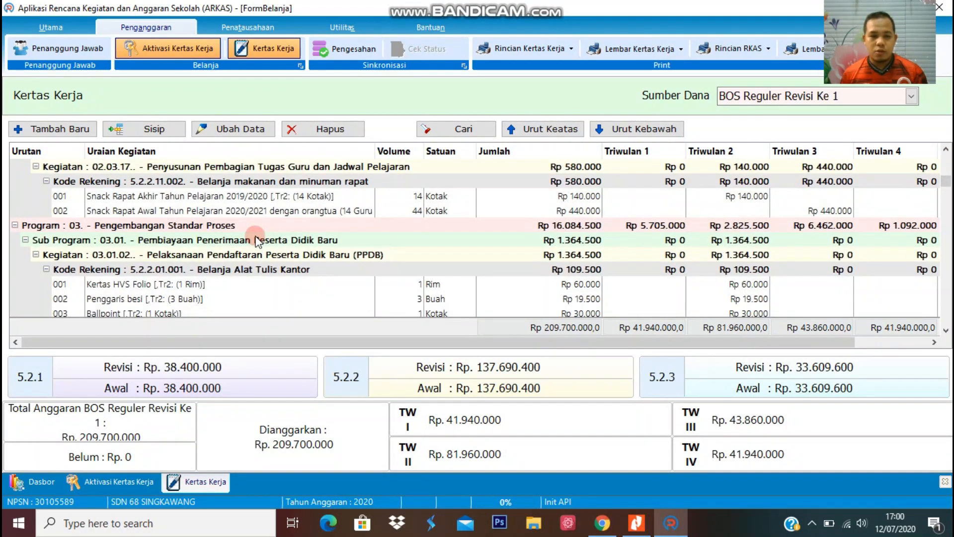
{"action": "scroll", "coordinate": [257, 242], "scroll_direction": "up", "scroll_amount": 8}
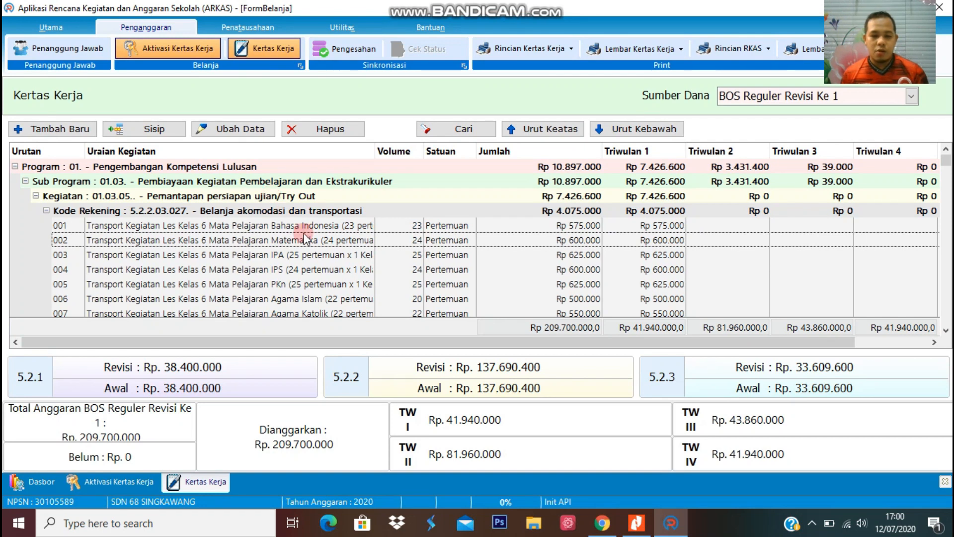
{"action": "left_click", "coordinate": [314, 285]}
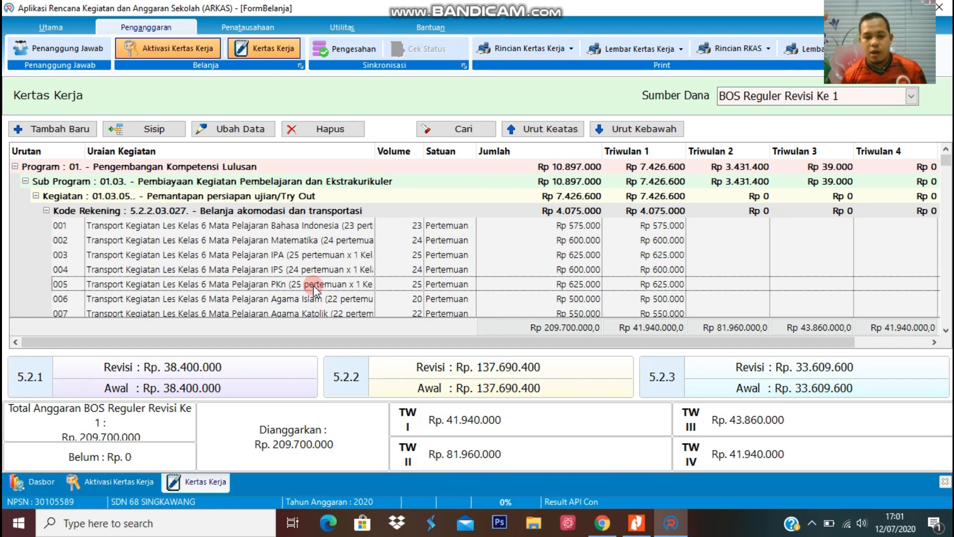
{"action": "left_click", "coordinate": [308, 230]}
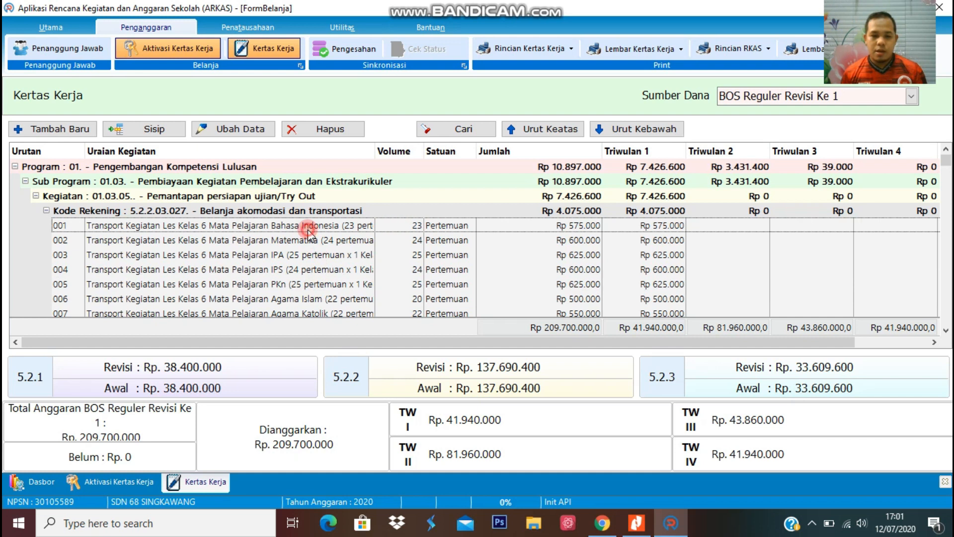